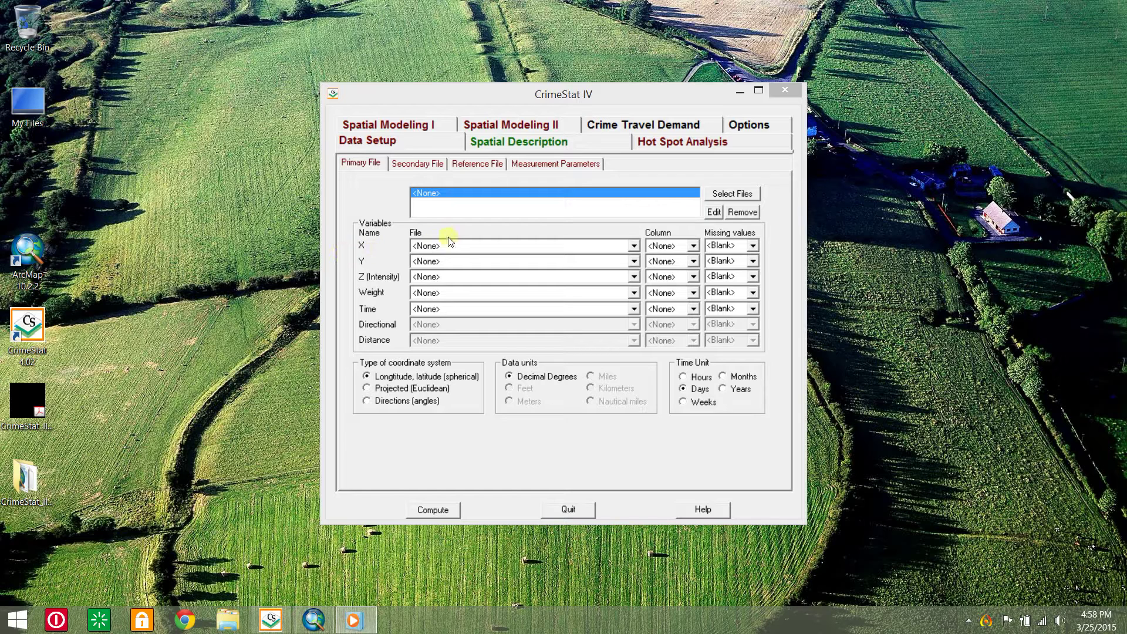
Load theftfromautos.shp as the primary point shapefile.
{"action": "left_click", "coordinate": [736, 195]}
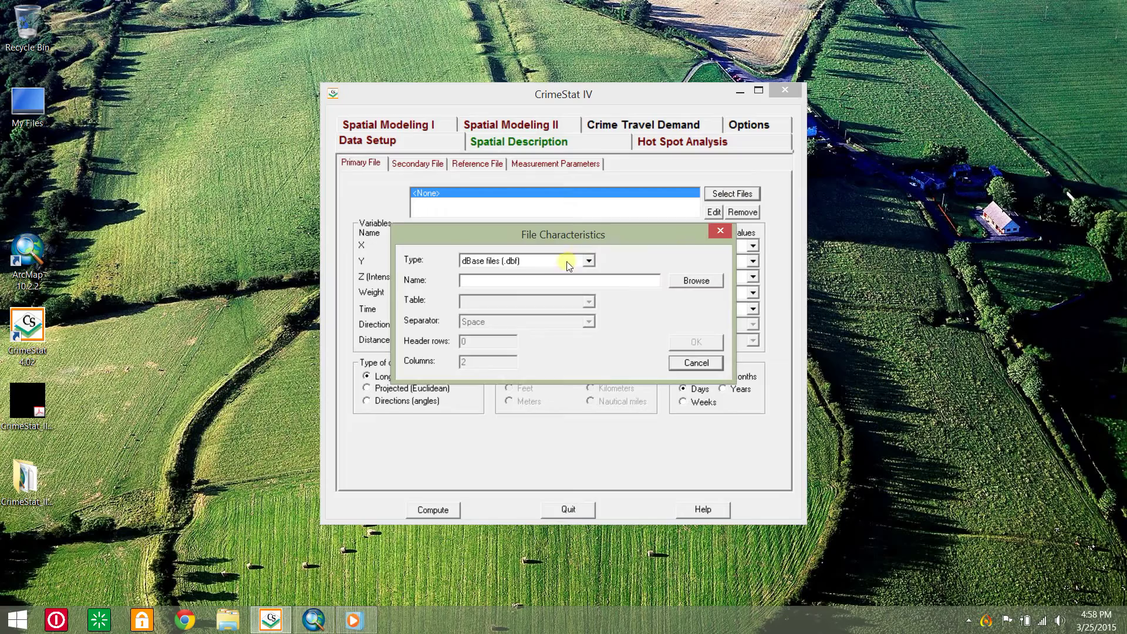
{"action": "left_click", "coordinate": [589, 261]}
{"action": "left_click", "coordinate": [564, 294]}
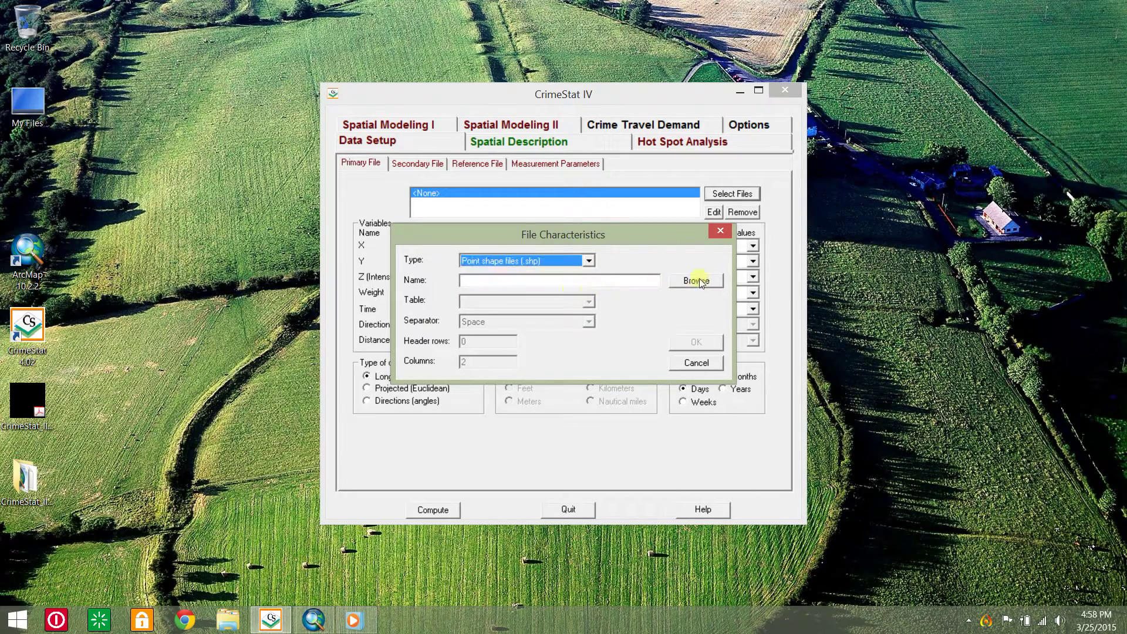
{"action": "left_click", "coordinate": [703, 280]}
{"action": "scroll", "coordinate": [709, 318], "scroll_direction": "down", "scroll_amount": 6}
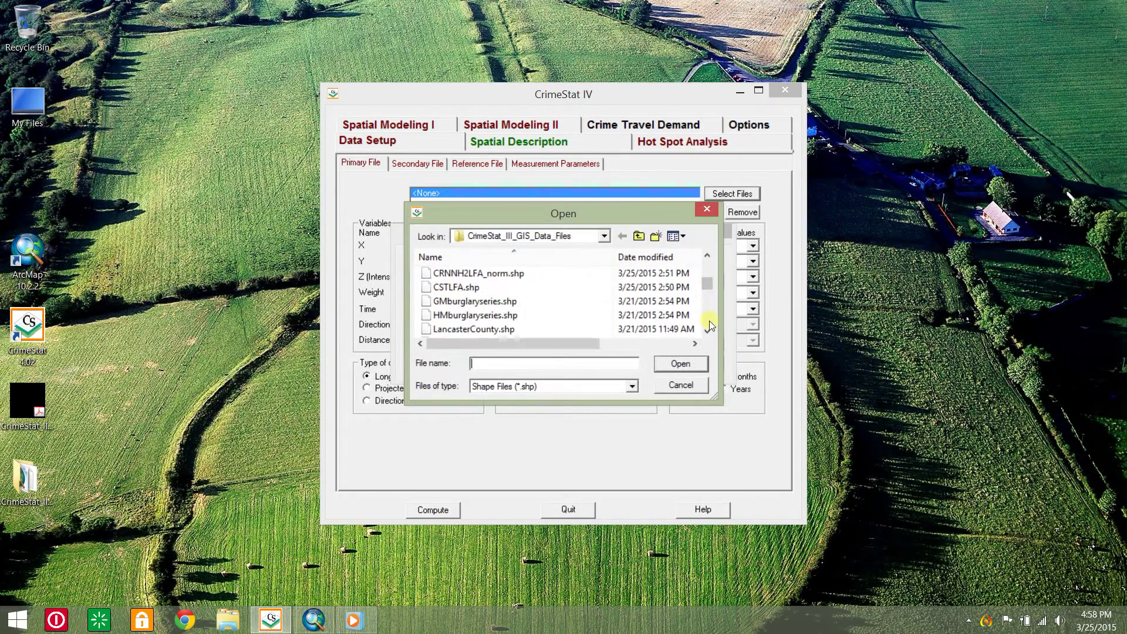
{"action": "scroll", "coordinate": [709, 323], "scroll_direction": "down", "scroll_amount": 3}
{"action": "left_click", "coordinate": [528, 315]}
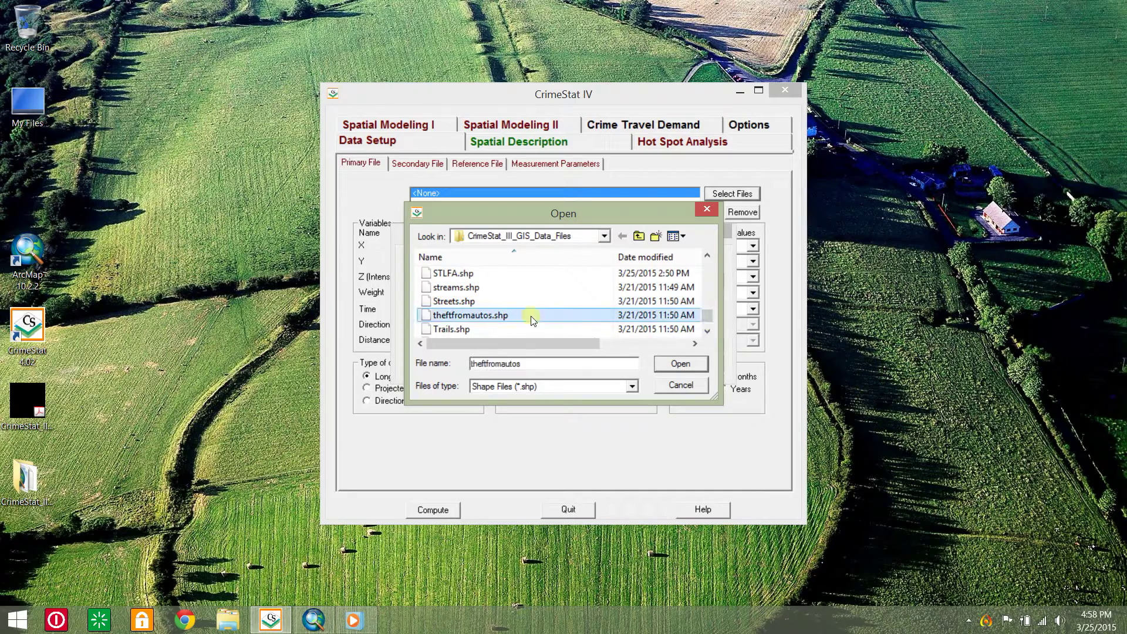
{"action": "left_click", "coordinate": [675, 364]}
{"action": "left_click", "coordinate": [695, 340]}
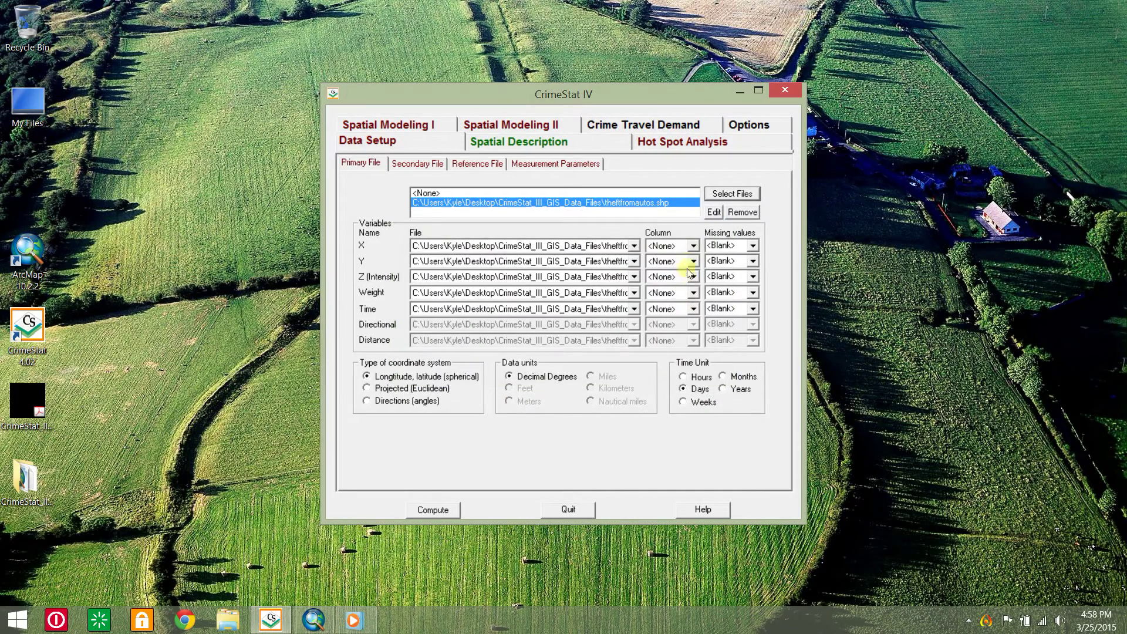
Assign columns X and Y as coordinates, with Projected (Euclidean) coordinates in feet.
{"action": "left_click", "coordinate": [695, 245]}
{"action": "left_click", "coordinate": [669, 257]}
{"action": "left_click", "coordinate": [694, 262]}
{"action": "left_click", "coordinate": [664, 294]}
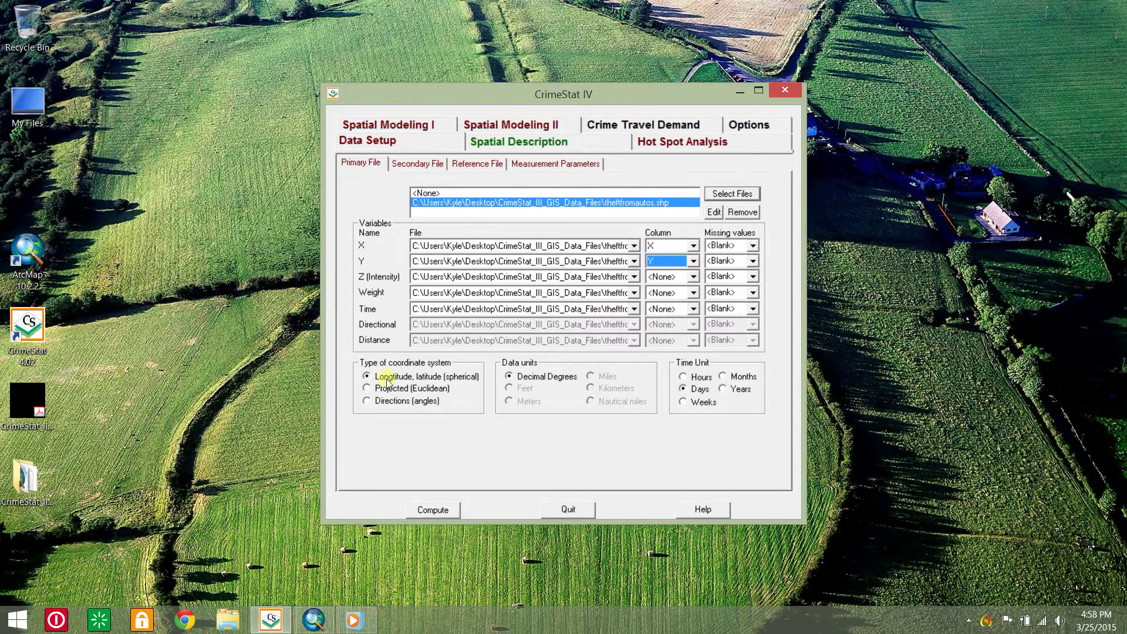
{"action": "left_click", "coordinate": [368, 389]}
{"action": "left_click", "coordinate": [511, 388]}
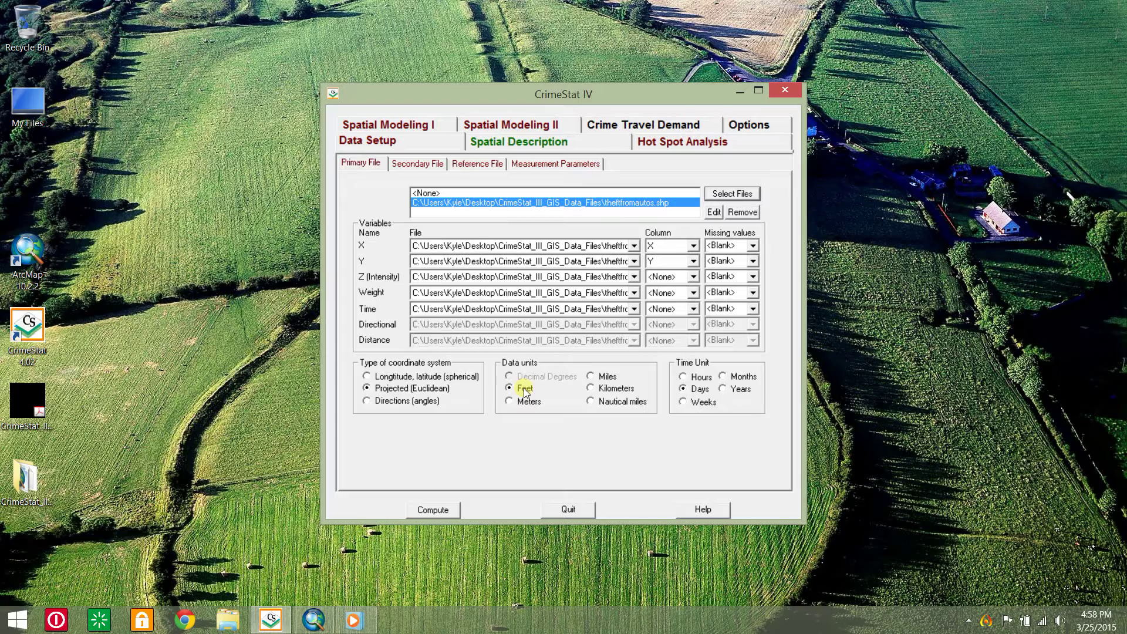
Enter a coverage area of 88.19 and a street network length of 1283.61.
{"action": "left_click", "coordinate": [544, 165]}
{"action": "type", "text": "8"}
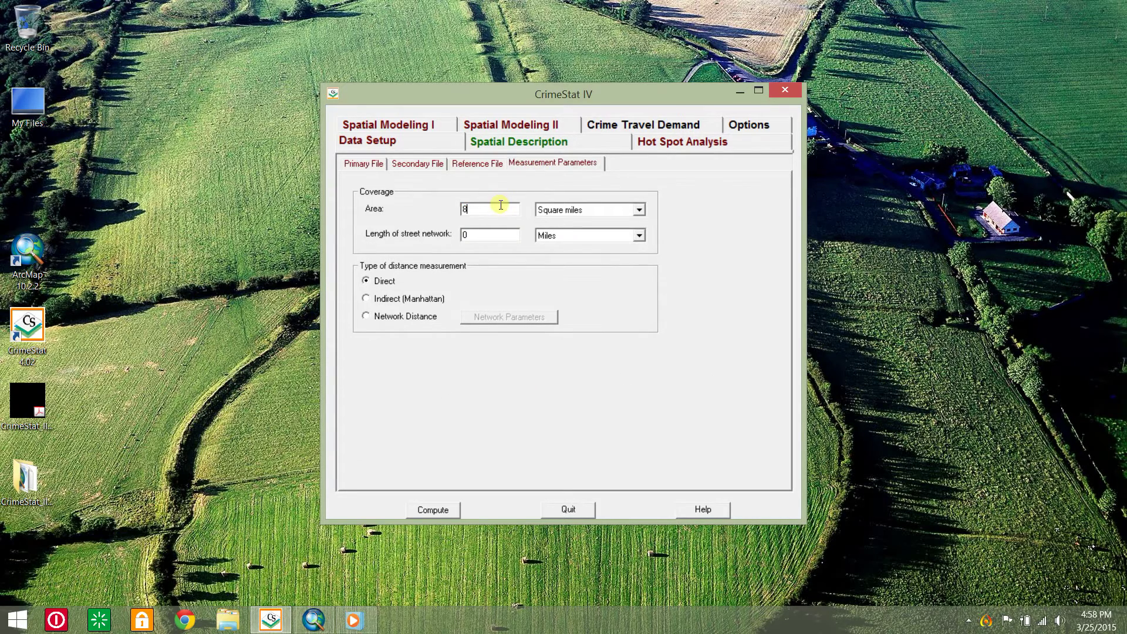
{"action": "type", "text": "8.19"}
{"action": "key", "text": "Tab"}
{"action": "type", "text": "1283.61"}
Run Mode hot spot analysis on the theft points, review the ranked locations, then close the results.
{"action": "left_click", "coordinate": [703, 146]}
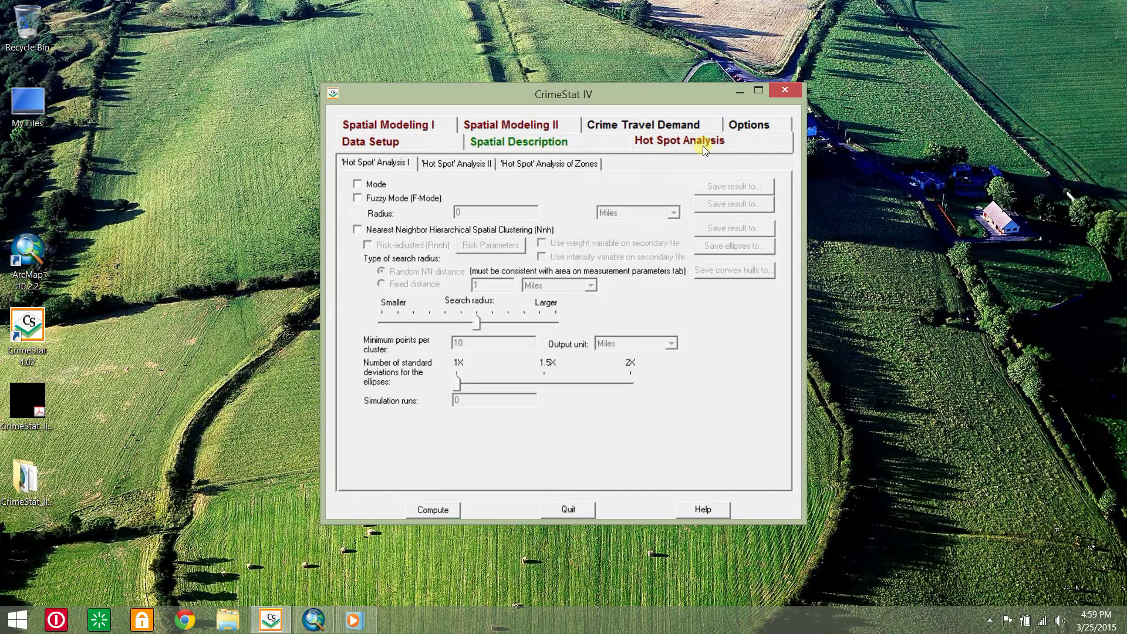
{"action": "left_click", "coordinate": [371, 187]}
{"action": "left_click", "coordinate": [453, 510]}
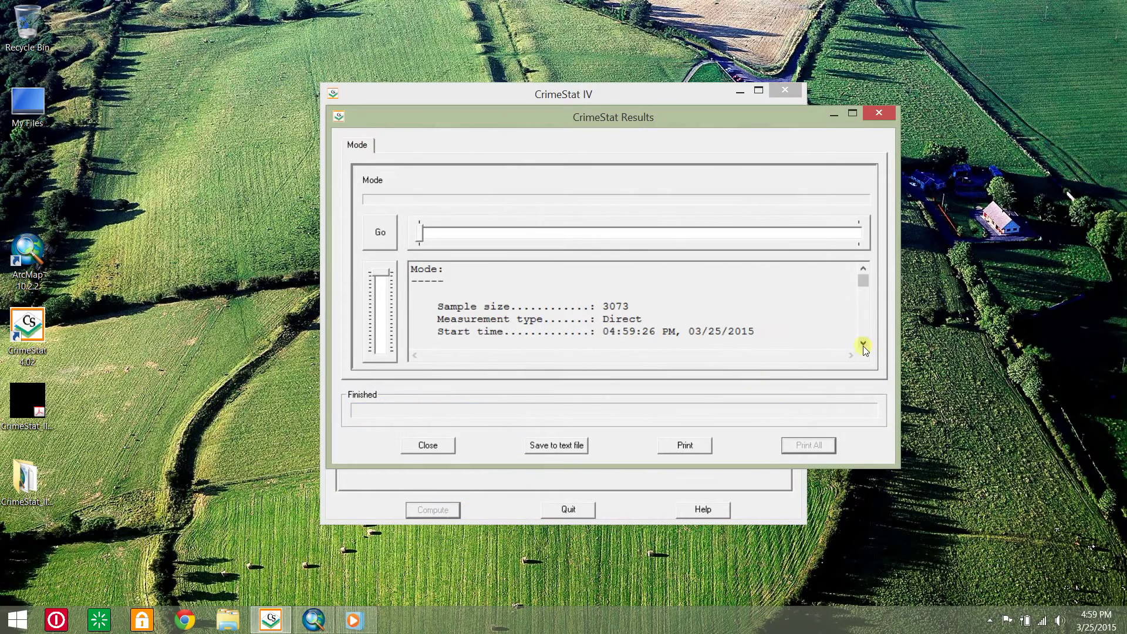
{"action": "left_click", "coordinate": [863, 346]}
{"action": "left_click", "coordinate": [863, 345]}
{"action": "left_click", "coordinate": [863, 345]}
{"action": "left_click", "coordinate": [863, 346]}
{"action": "left_click", "coordinate": [863, 346]}
{"action": "left_click", "coordinate": [863, 345]}
{"action": "left_click", "coordinate": [864, 345]}
{"action": "left_click", "coordinate": [863, 345]}
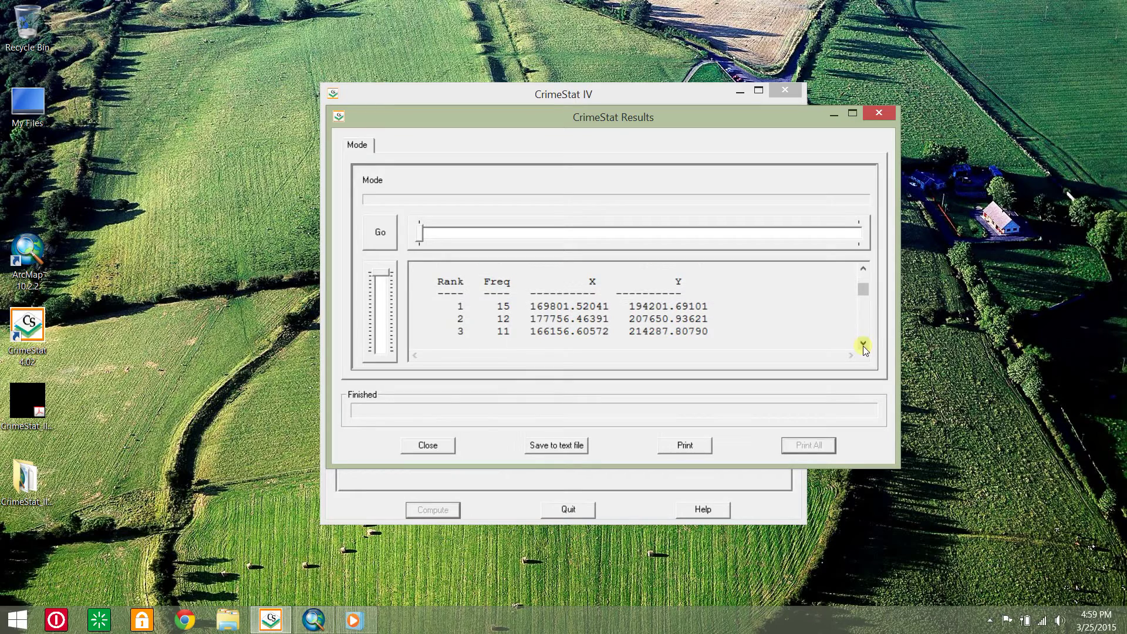
{"action": "left_click", "coordinate": [863, 345]}
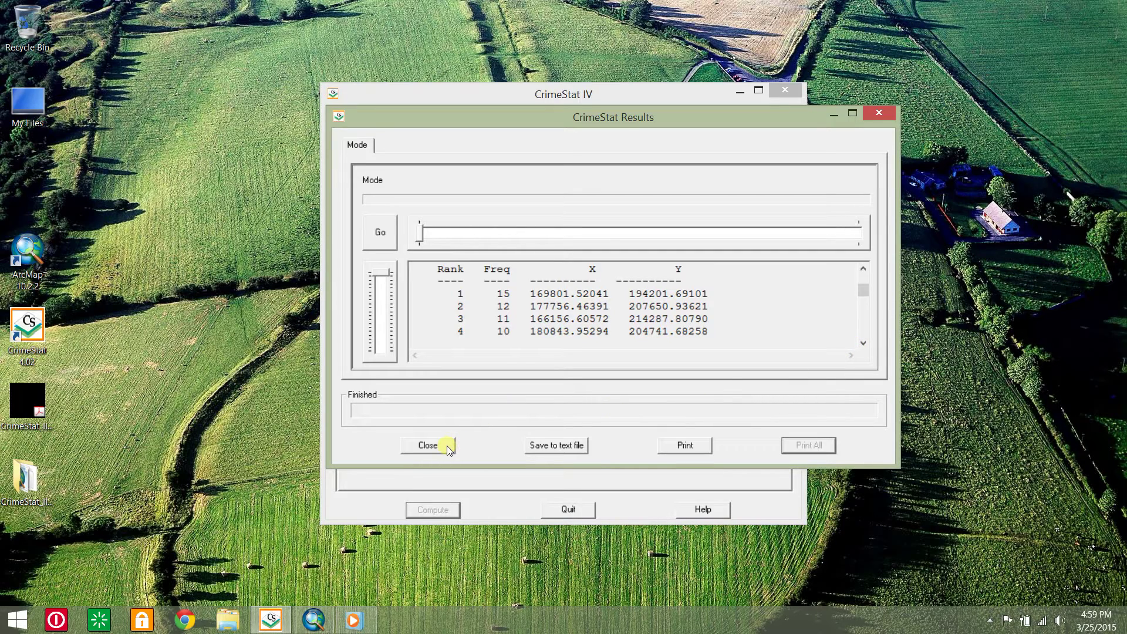
{"action": "left_click", "coordinate": [428, 445]}
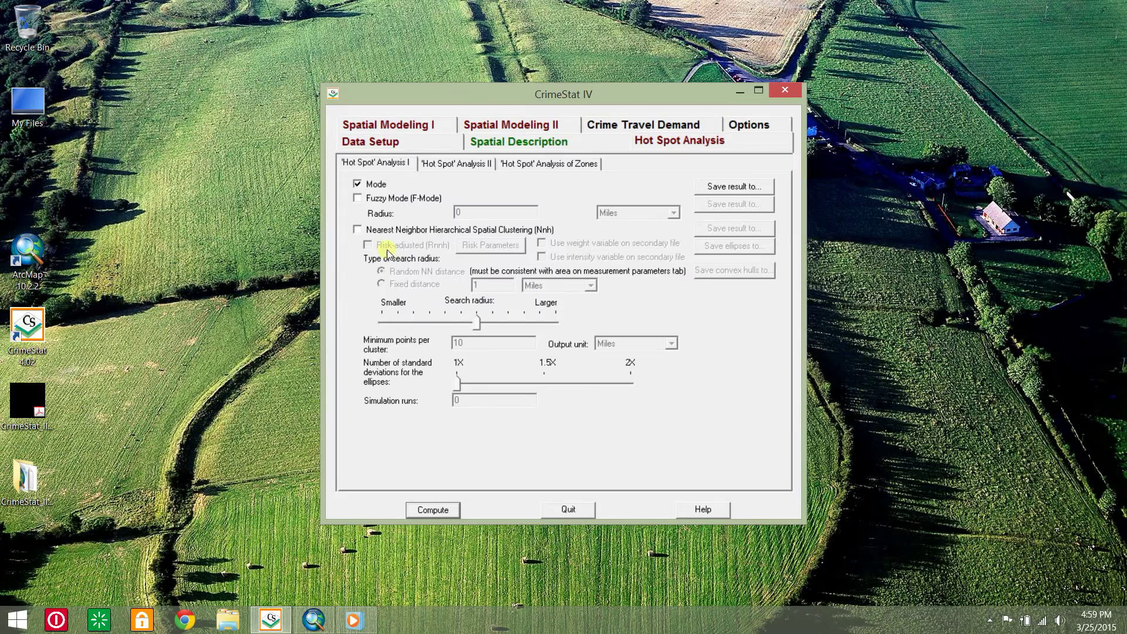
Switch from Mode to Fuzzy Mode with a 500-foot radius.
{"action": "left_click", "coordinate": [358, 185]}
{"action": "left_click", "coordinate": [358, 199]}
{"action": "left_click", "coordinate": [470, 212]}
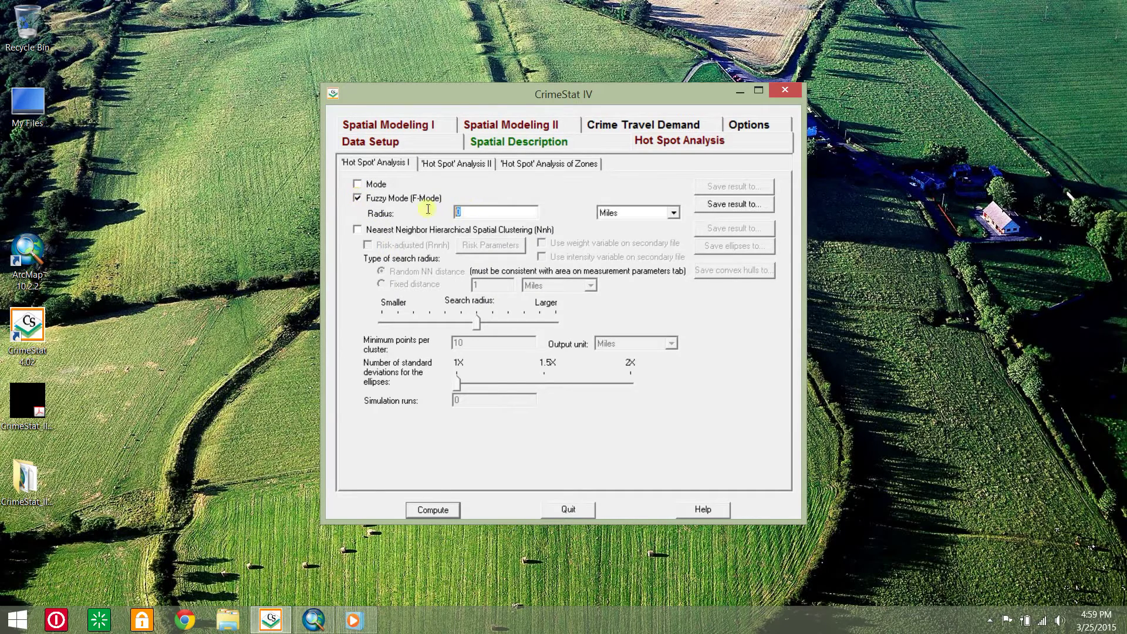
{"action": "type", "text": "500"}
{"action": "left_click", "coordinate": [674, 213]}
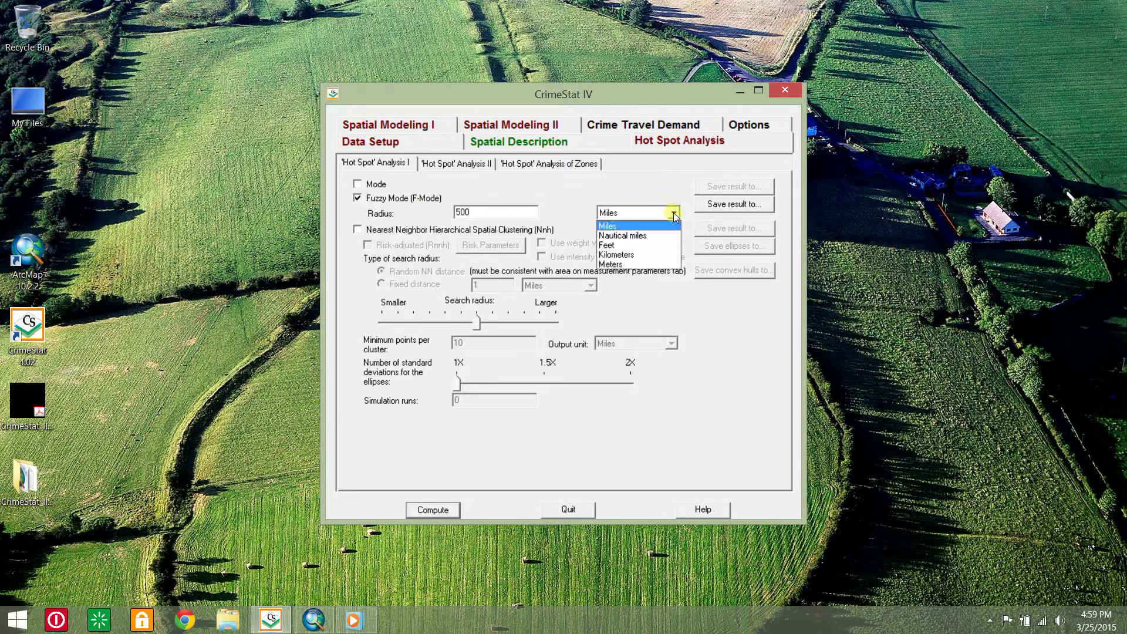
{"action": "left_click", "coordinate": [658, 244]}
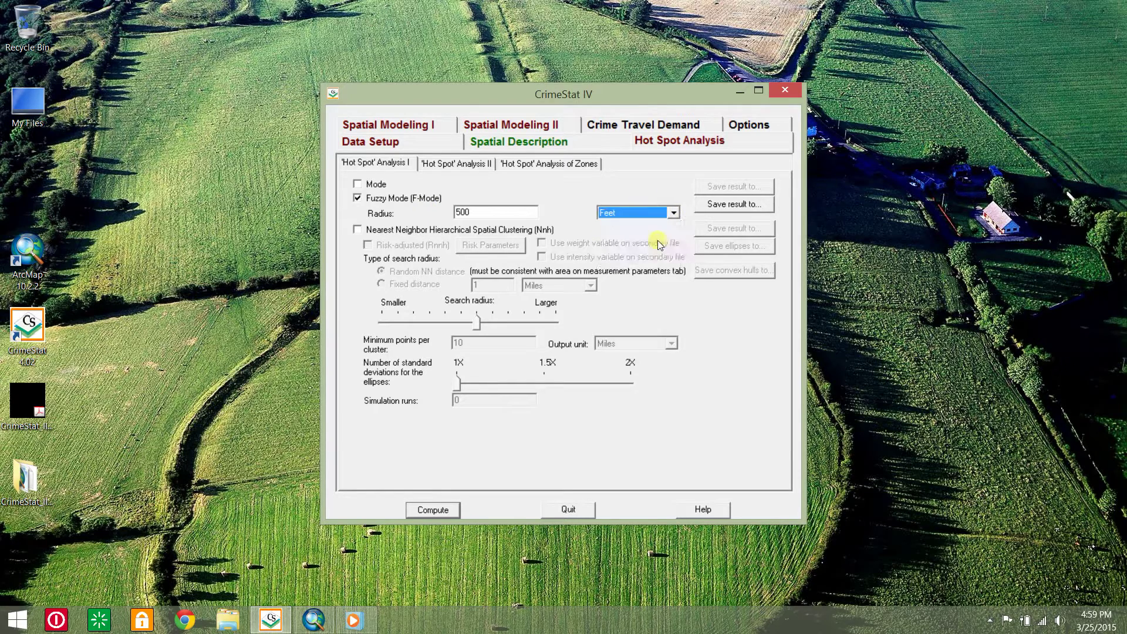
Set the Fuzzy Mode output to a dBase DBF file named HS.
{"action": "left_click", "coordinate": [756, 210]}
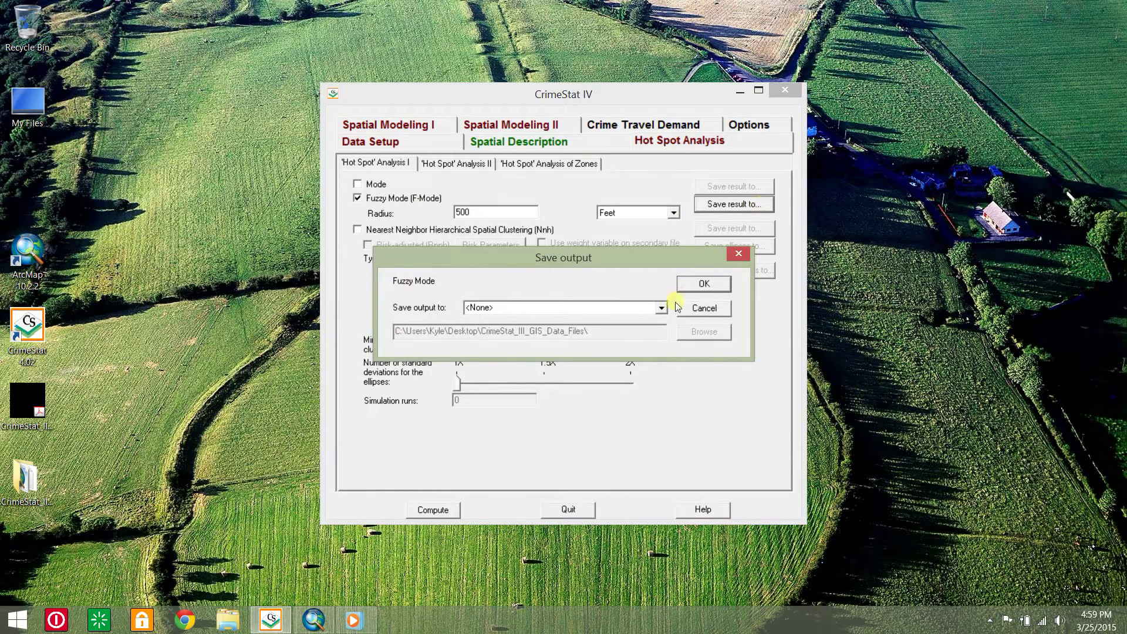
{"action": "left_click", "coordinate": [661, 308]}
{"action": "left_click", "coordinate": [643, 330]}
{"action": "left_click", "coordinate": [645, 328]}
{"action": "type", "text": "H"}
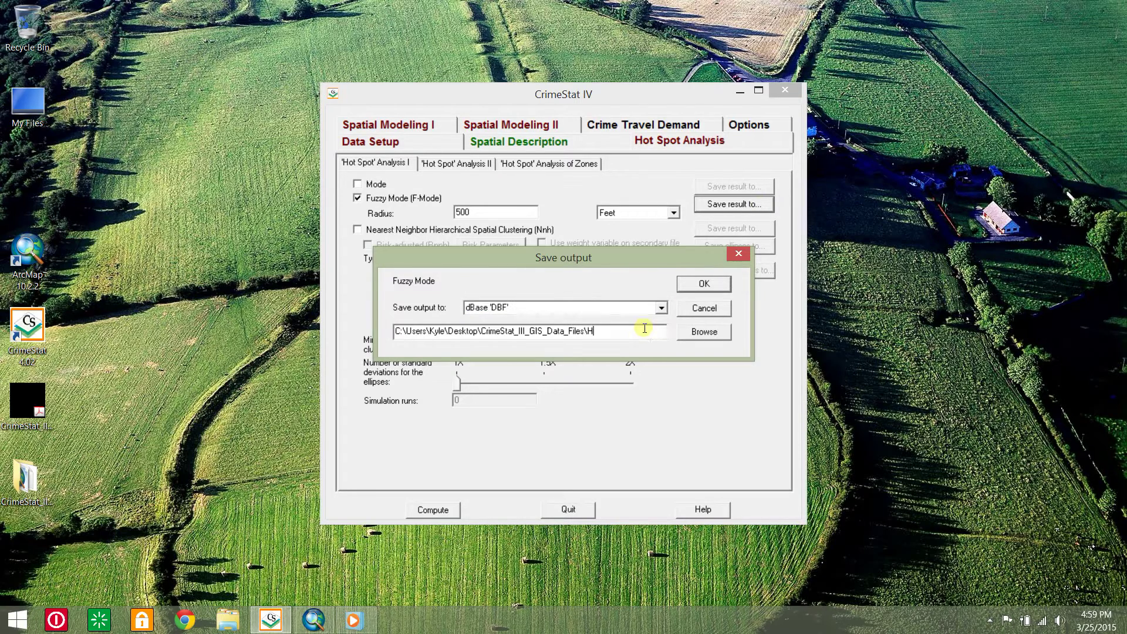
{"action": "type", "text": "S"}
{"action": "left_click", "coordinate": [688, 283]}
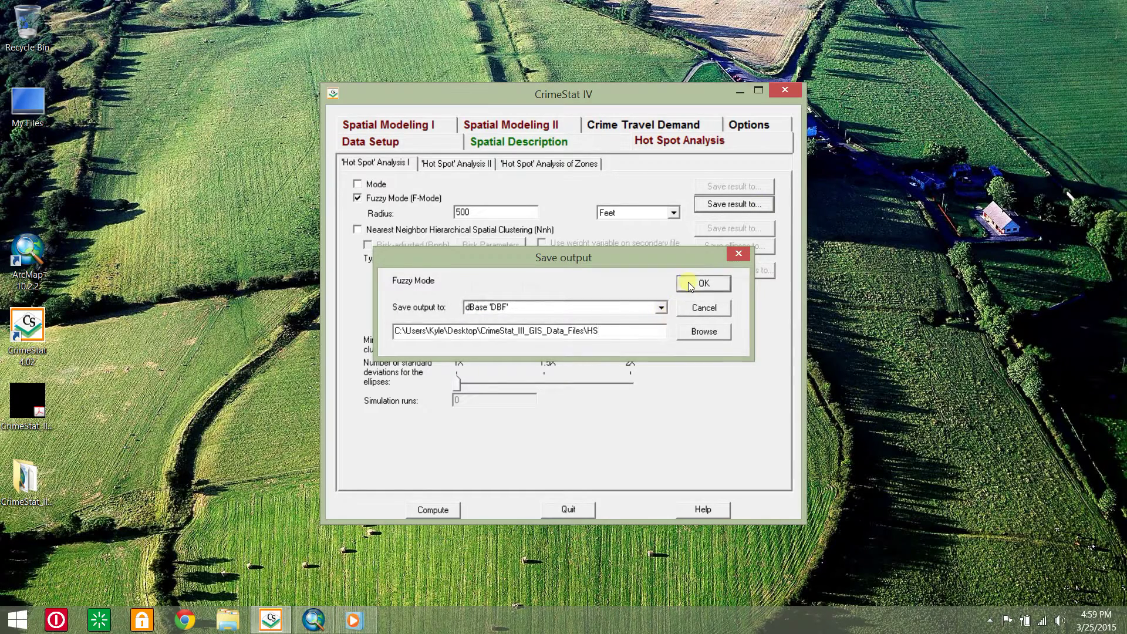
Run Fuzzy Mode and scroll through its 45 ranked hot spot locations.
{"action": "left_click", "coordinate": [454, 512]}
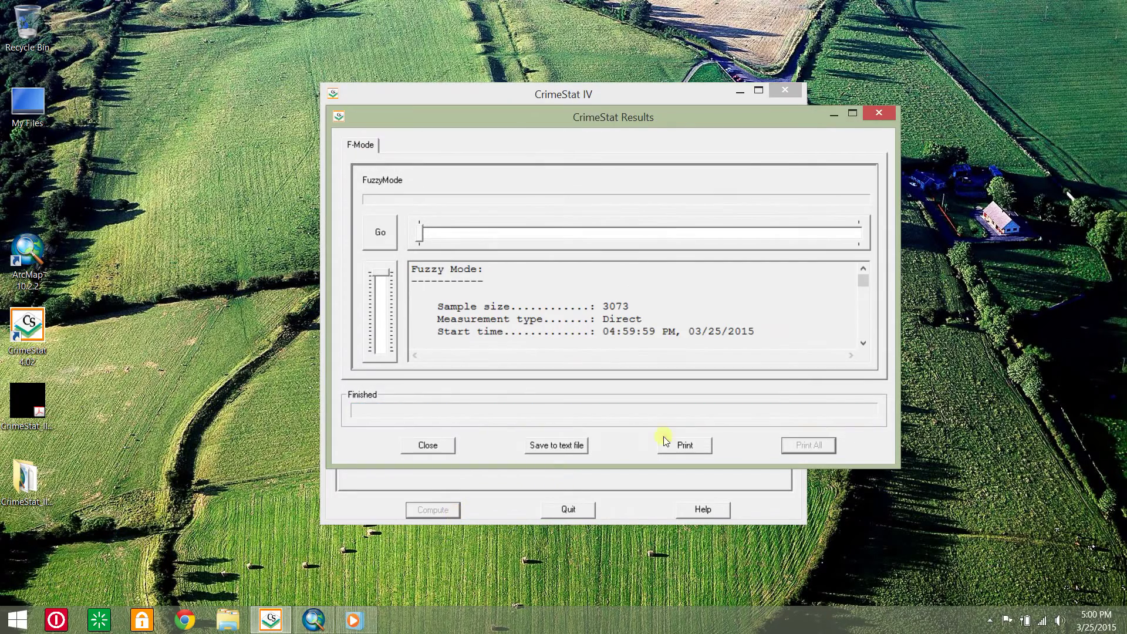
{"action": "left_click", "coordinate": [863, 344]}
{"action": "left_click", "coordinate": [863, 344]}
{"action": "left_click", "coordinate": [863, 344]}
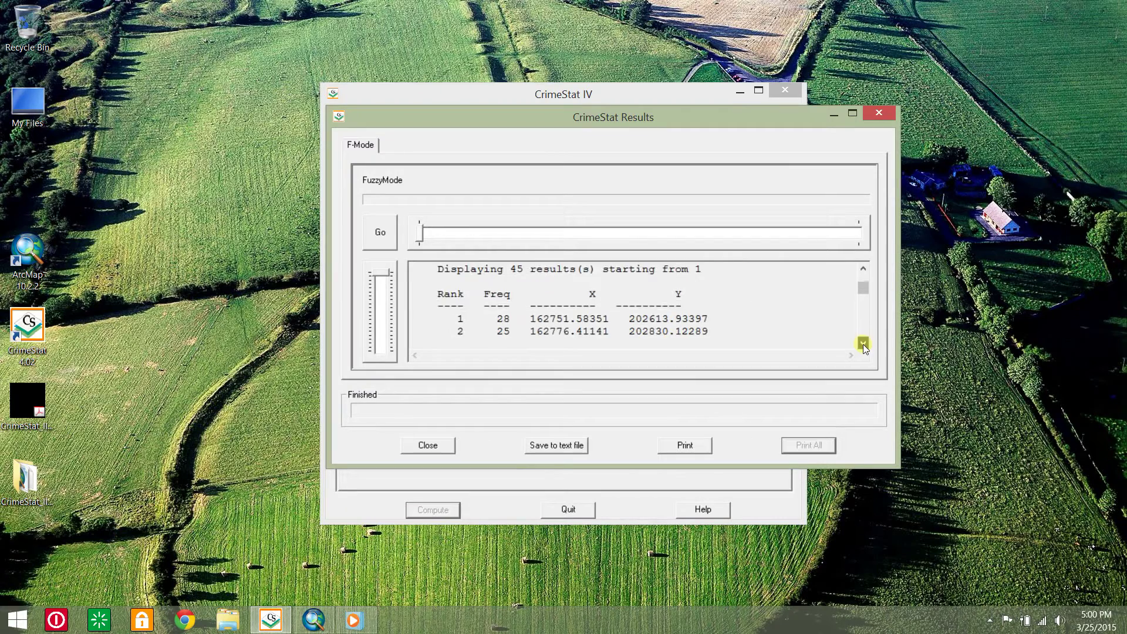
{"action": "left_click", "coordinate": [863, 344]}
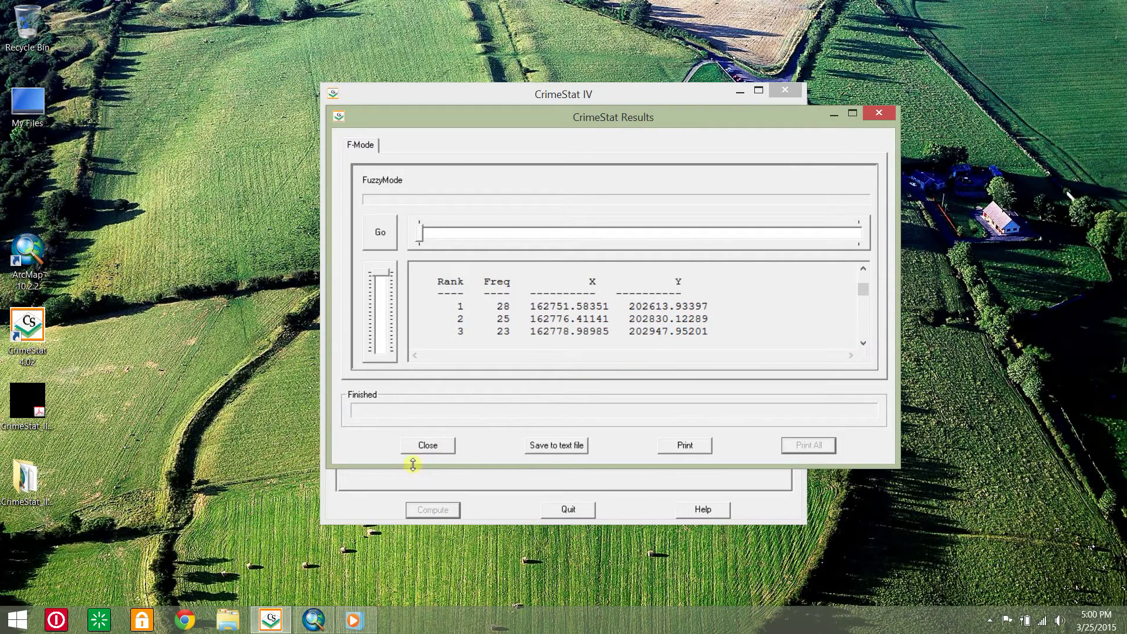
Add FModeHS.dbf to the lincoln map and display its XY data as FModeHS Events points.
{"action": "left_click", "coordinate": [438, 445]}
{"action": "left_click", "coordinate": [316, 623]}
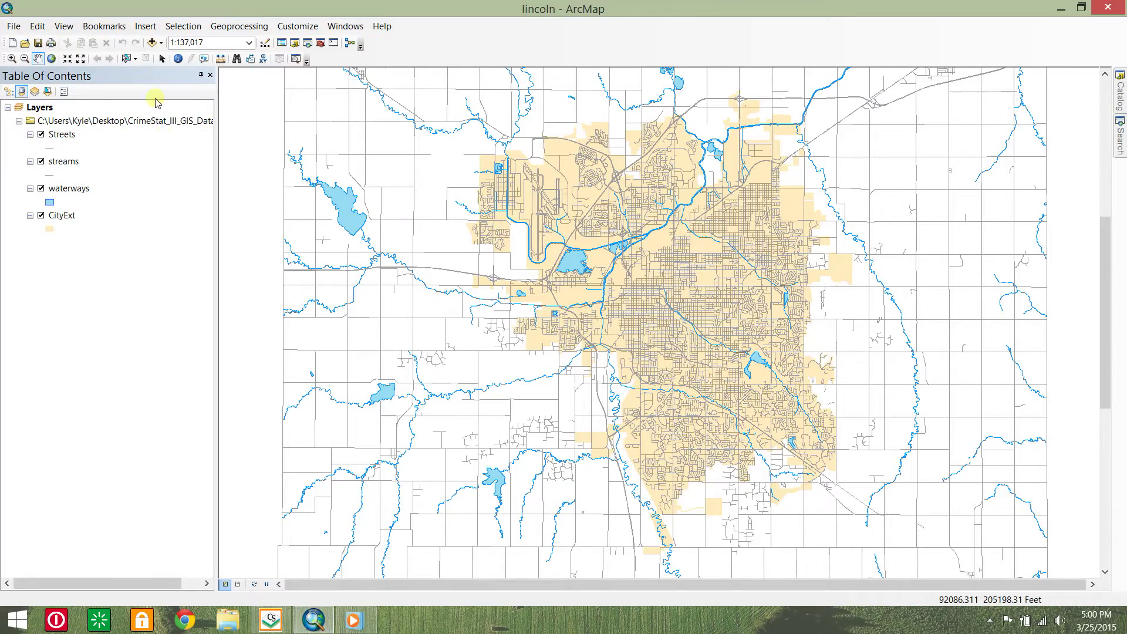
{"action": "left_click", "coordinate": [152, 42]}
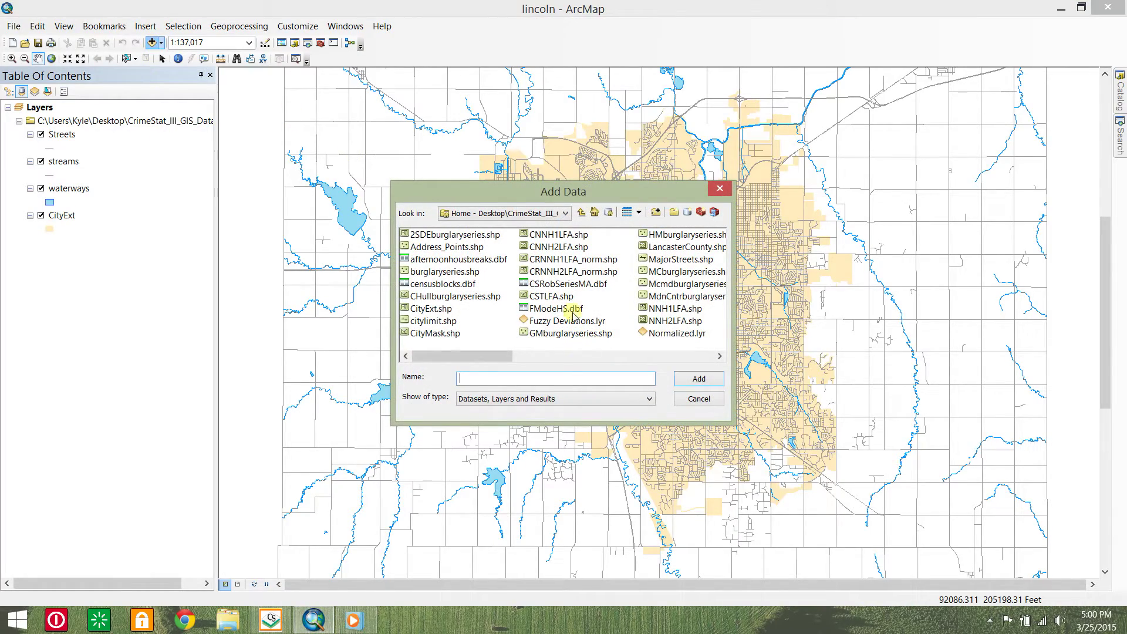
{"action": "left_click", "coordinate": [555, 309]}
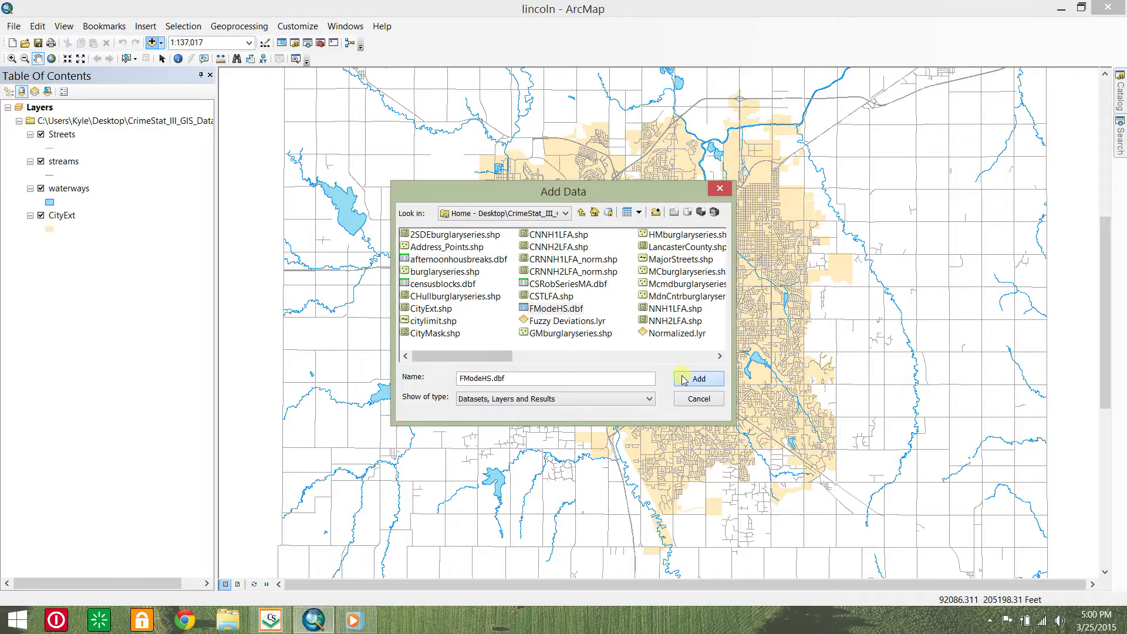
{"action": "left_click", "coordinate": [699, 379]}
{"action": "right_click", "coordinate": [67, 249]}
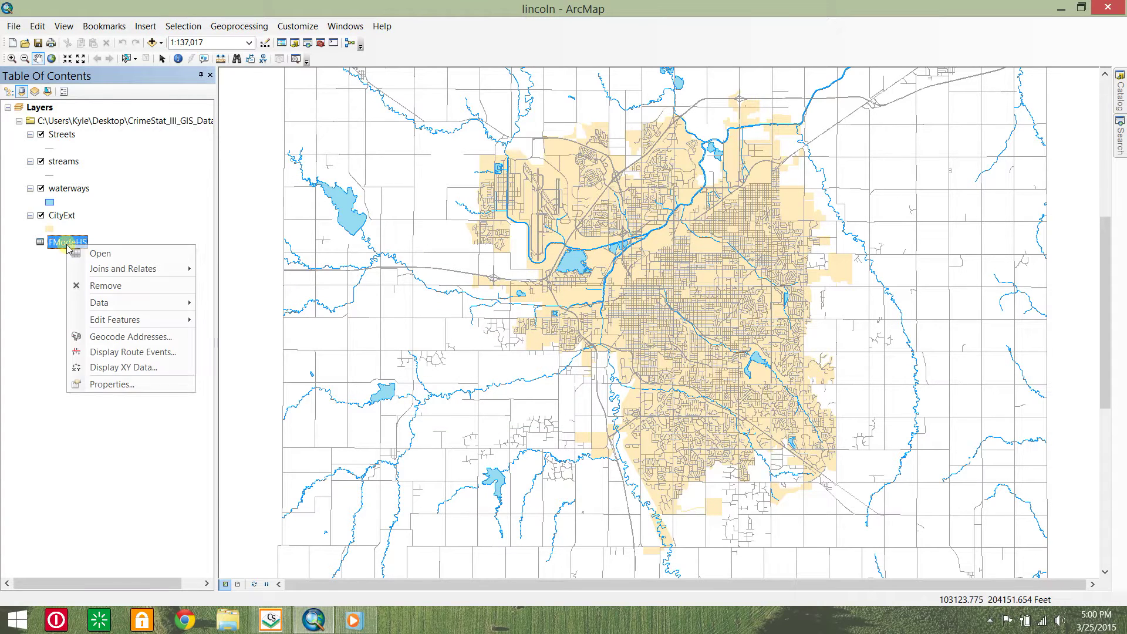
{"action": "left_click", "coordinate": [141, 368]}
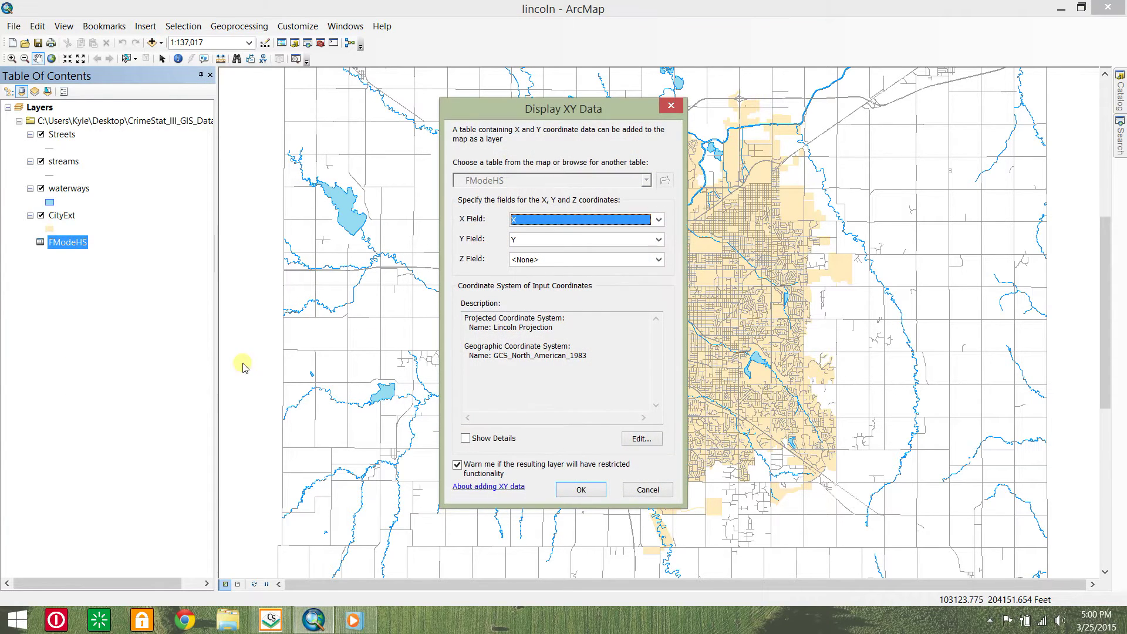
{"action": "left_click", "coordinate": [582, 484]}
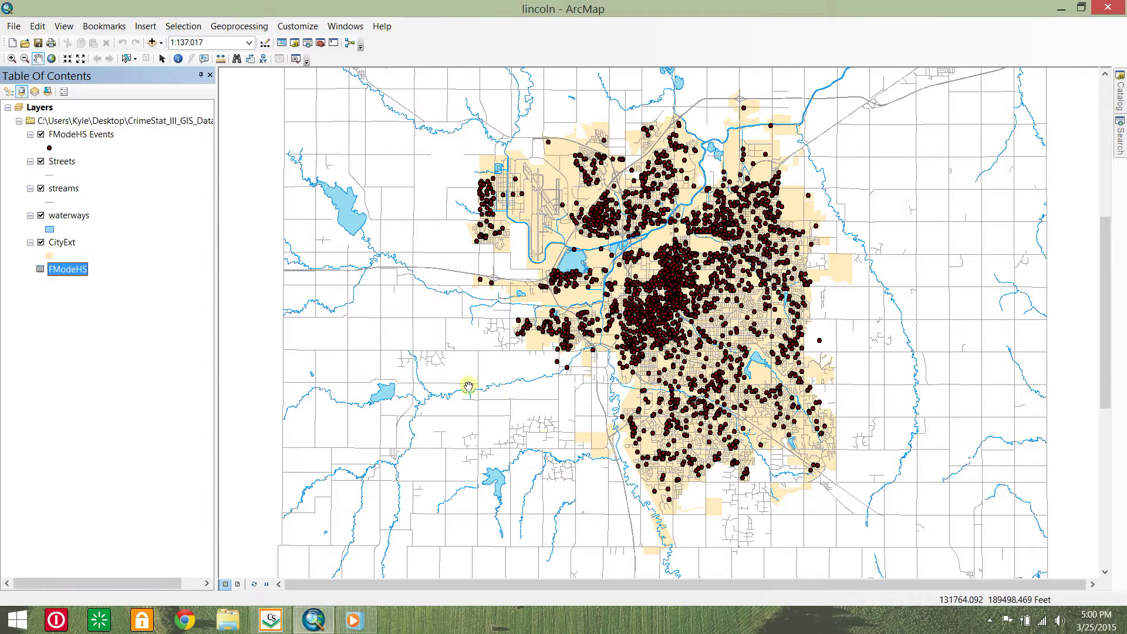
Choose proportional symbols sized by FREQ for the FModeHS Events layer.
{"action": "double_click", "coordinate": [80, 134]}
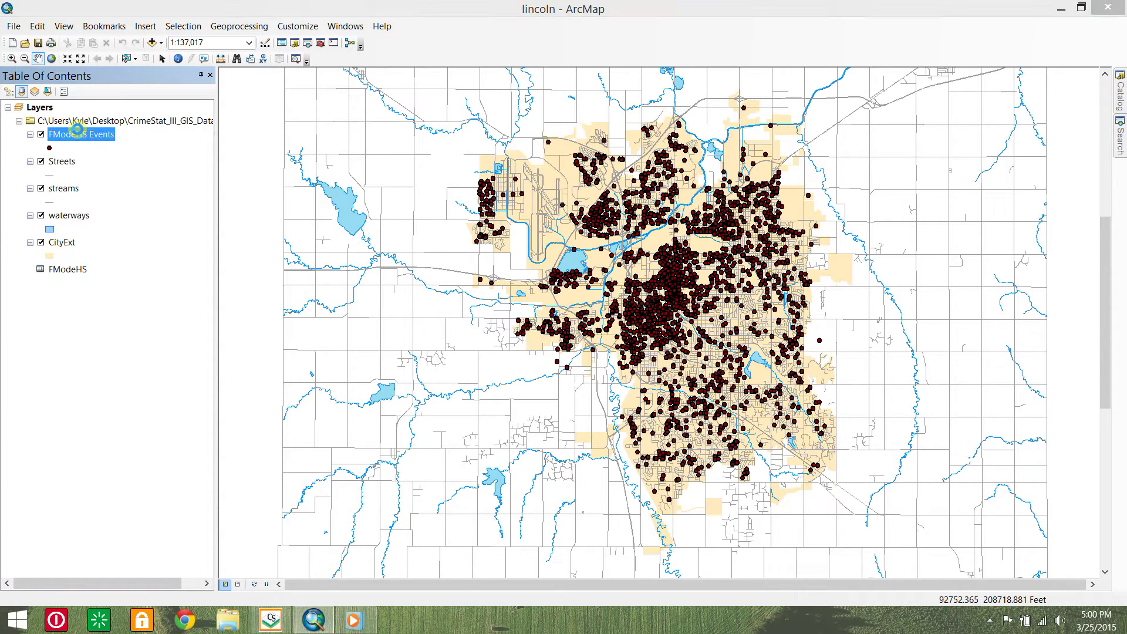
{"action": "left_click", "coordinate": [346, 213]}
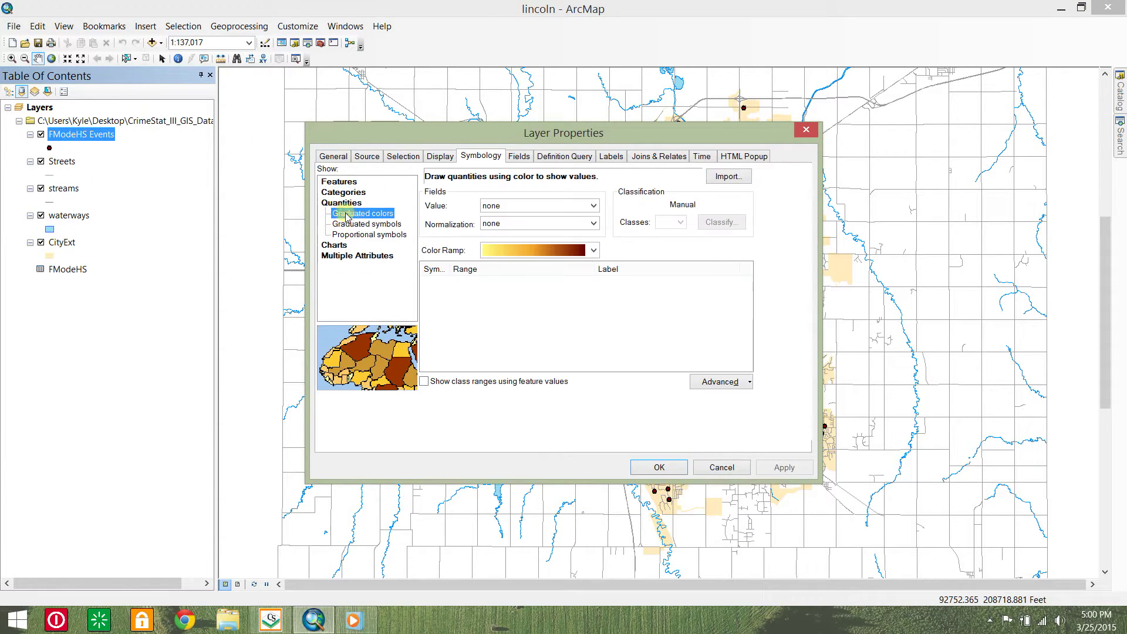
{"action": "left_click", "coordinate": [356, 235]}
{"action": "left_click", "coordinate": [595, 204]}
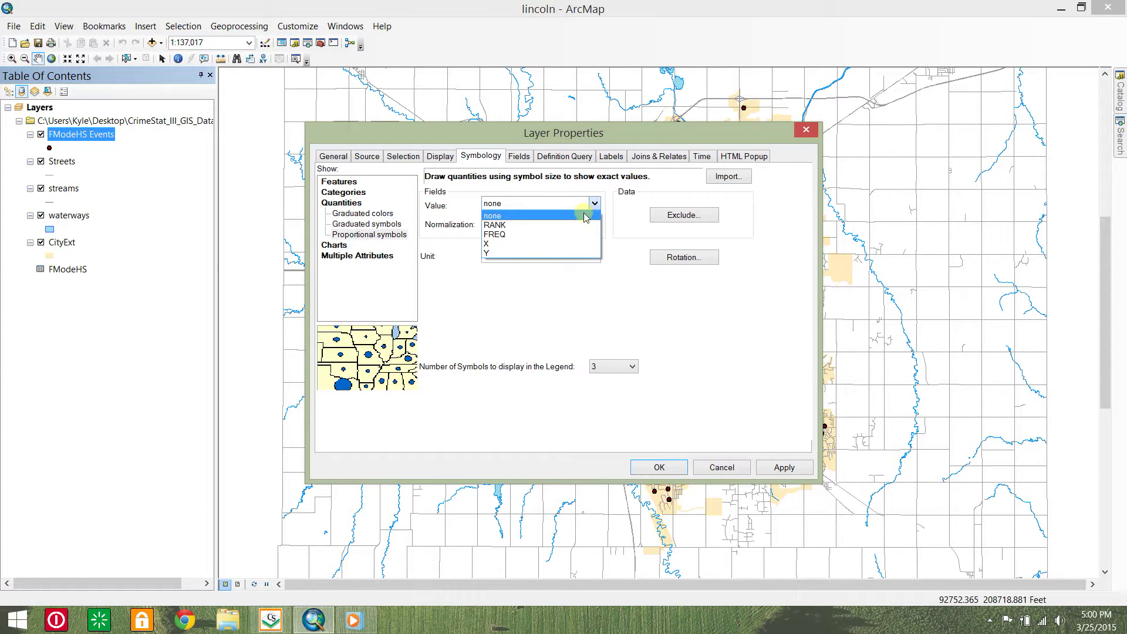
{"action": "left_click", "coordinate": [563, 234]}
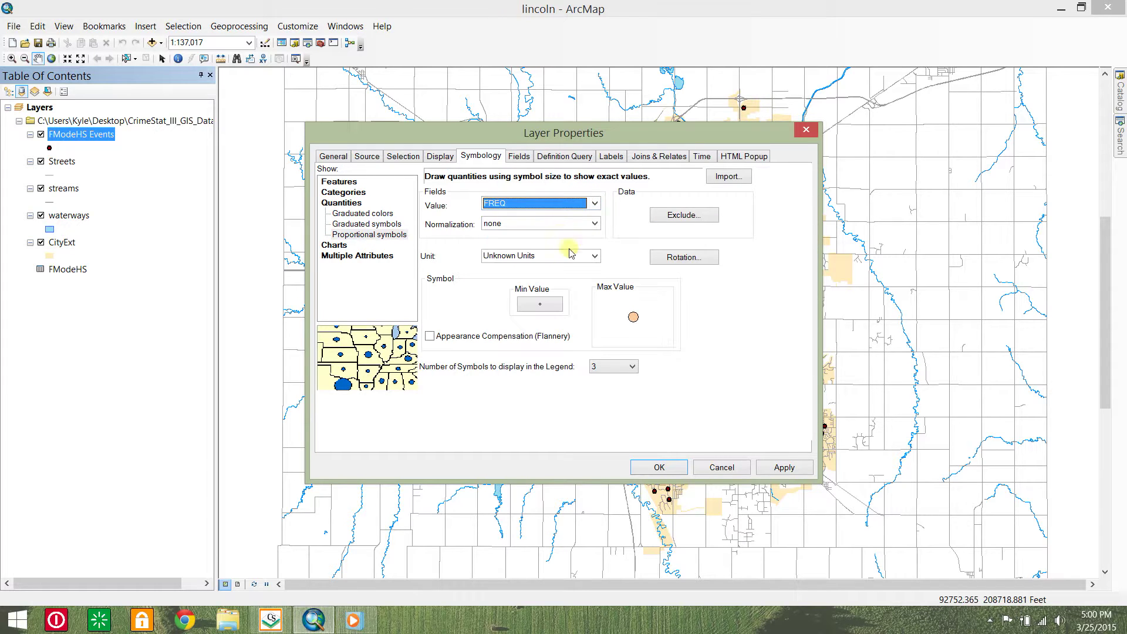
Apply the FREQ proportional symbols and select top-ranked hotspot OID 0 in the attribute table.
{"action": "left_click", "coordinate": [660, 468]}
{"action": "right_click", "coordinate": [116, 139]}
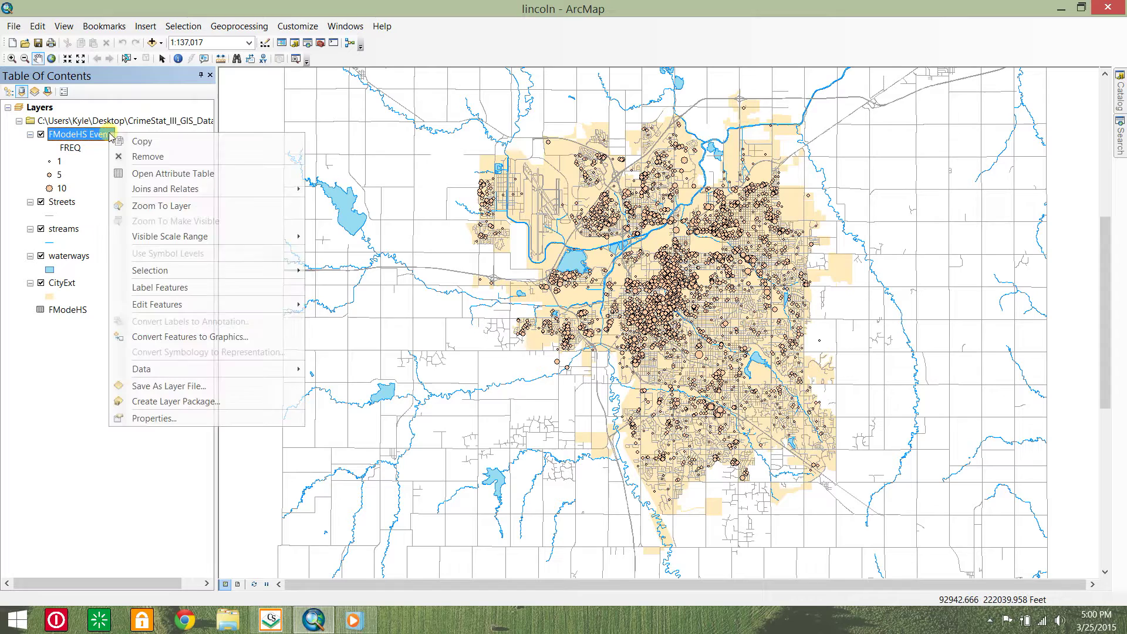
{"action": "left_click", "coordinate": [151, 173]}
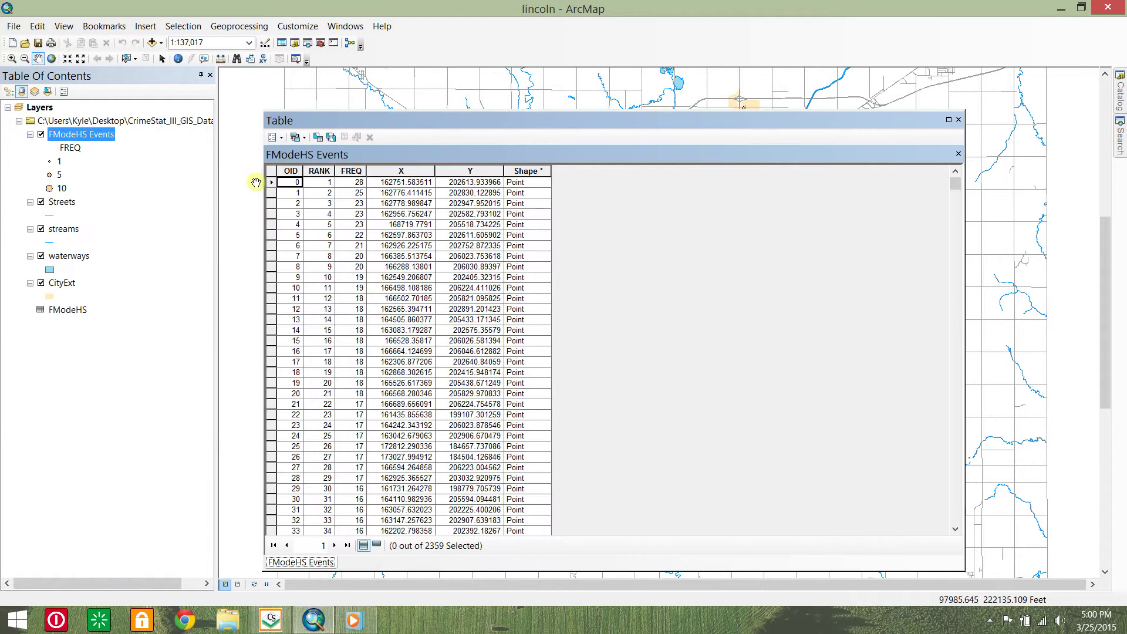
{"action": "left_click", "coordinate": [271, 182]}
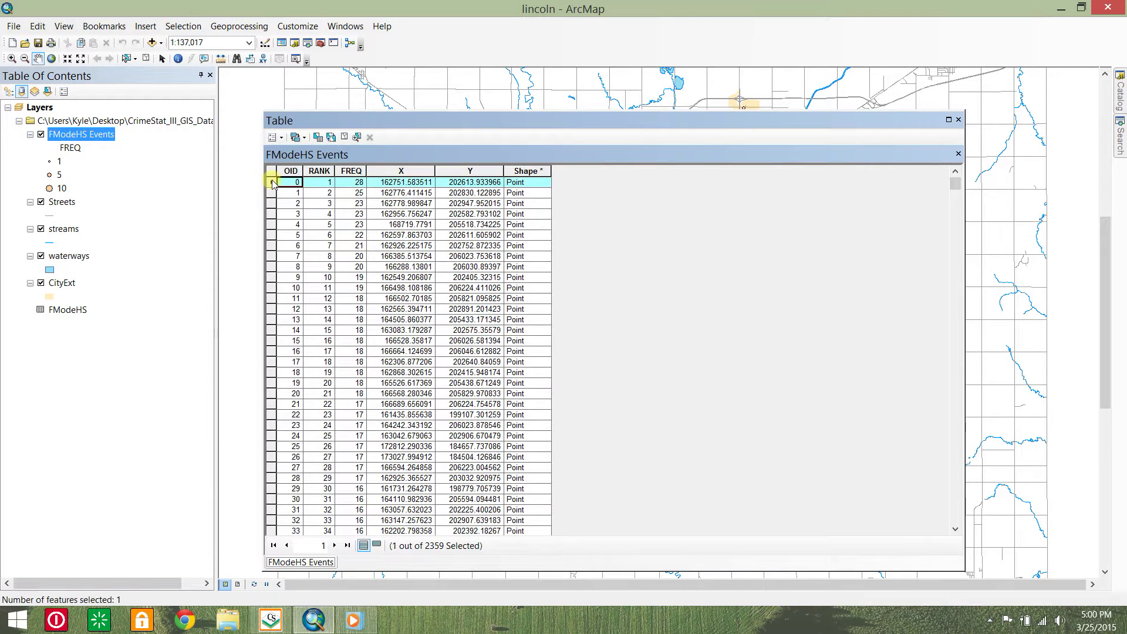
{"action": "left_click", "coordinate": [959, 121]}
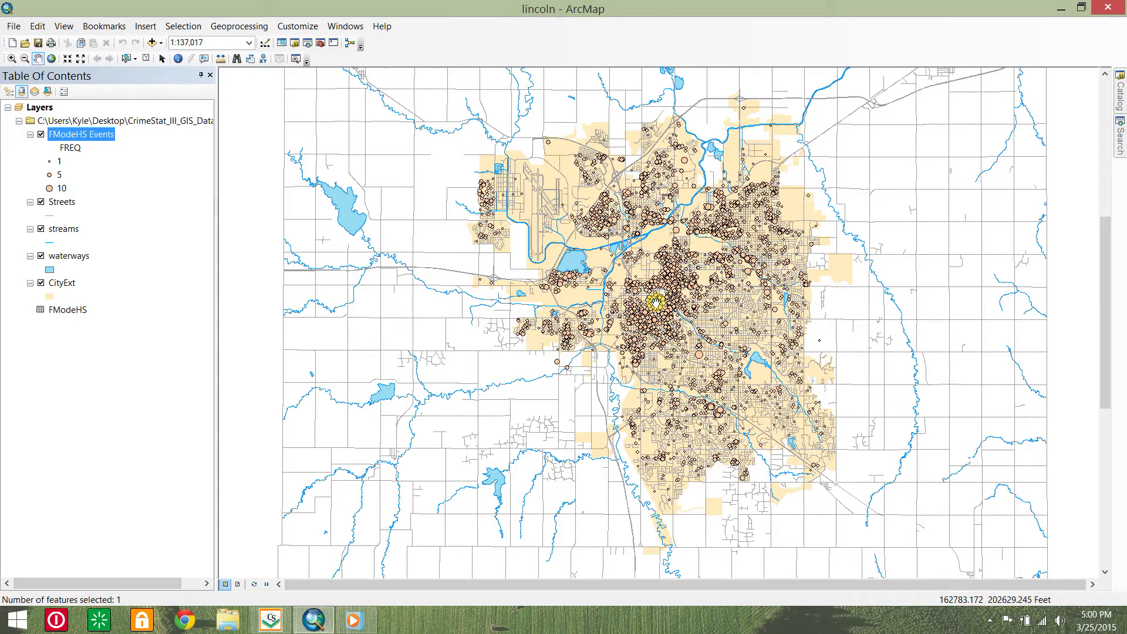
Zoom in on the selected hotspot, then hide FModeHS Events and minimize ArcMap.
{"action": "left_click_drag", "start_coordinate": [656, 302], "coordinate": [635, 303]}
{"action": "scroll", "coordinate": [634, 302], "scroll_direction": "up", "scroll_amount": 5}
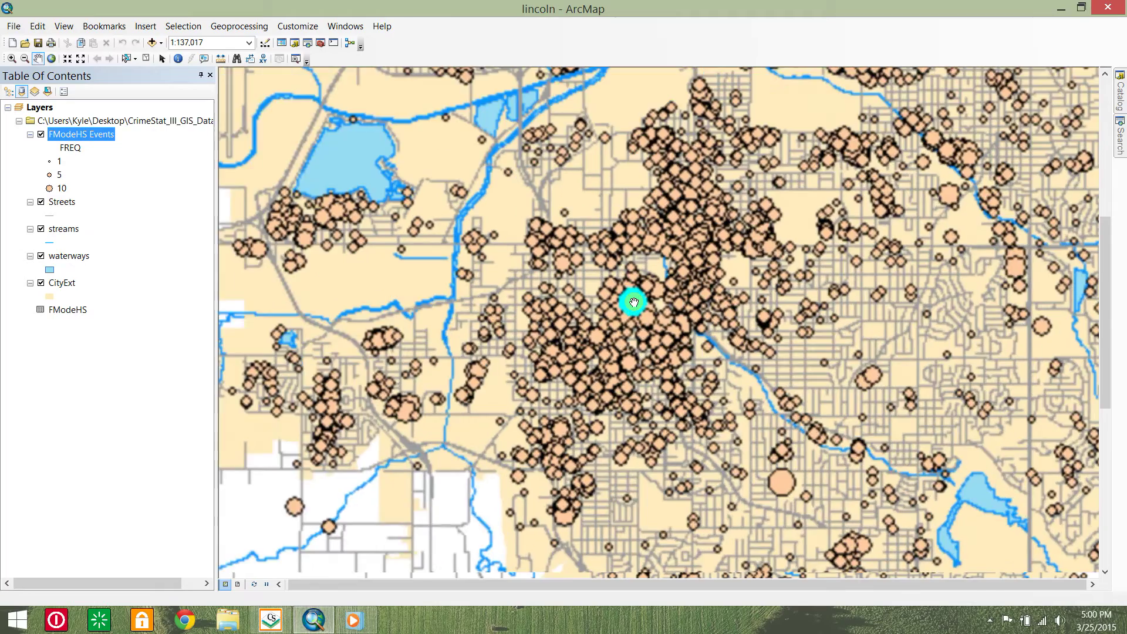
{"action": "scroll", "coordinate": [635, 302], "scroll_direction": "up", "scroll_amount": 6}
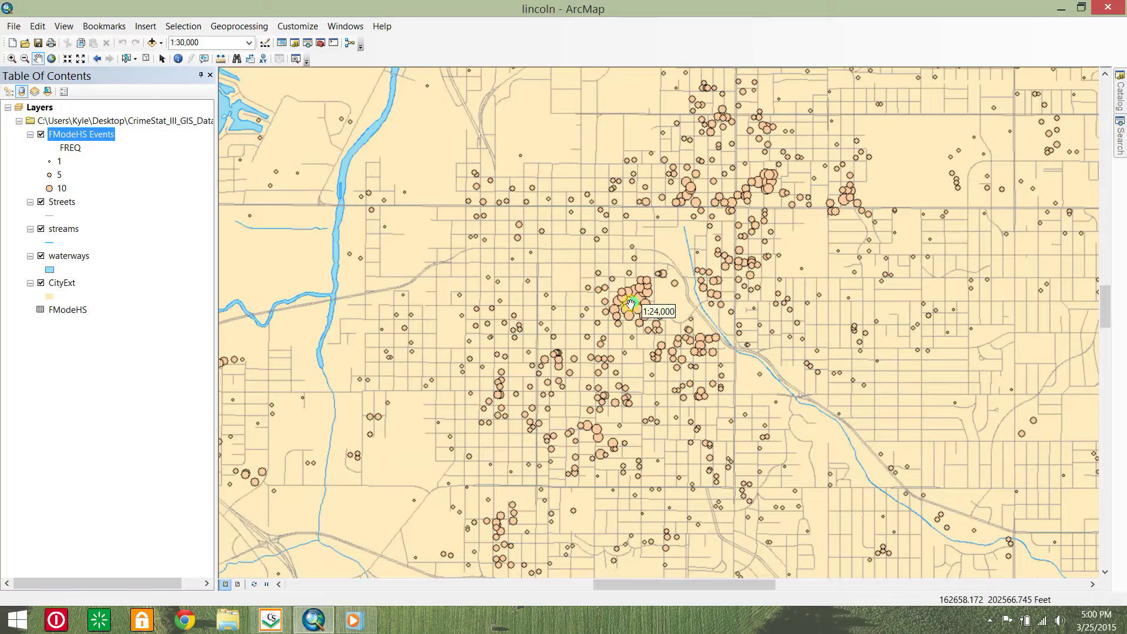
{"action": "left_click", "coordinate": [40, 135]}
{"action": "left_click", "coordinate": [1060, 9]}
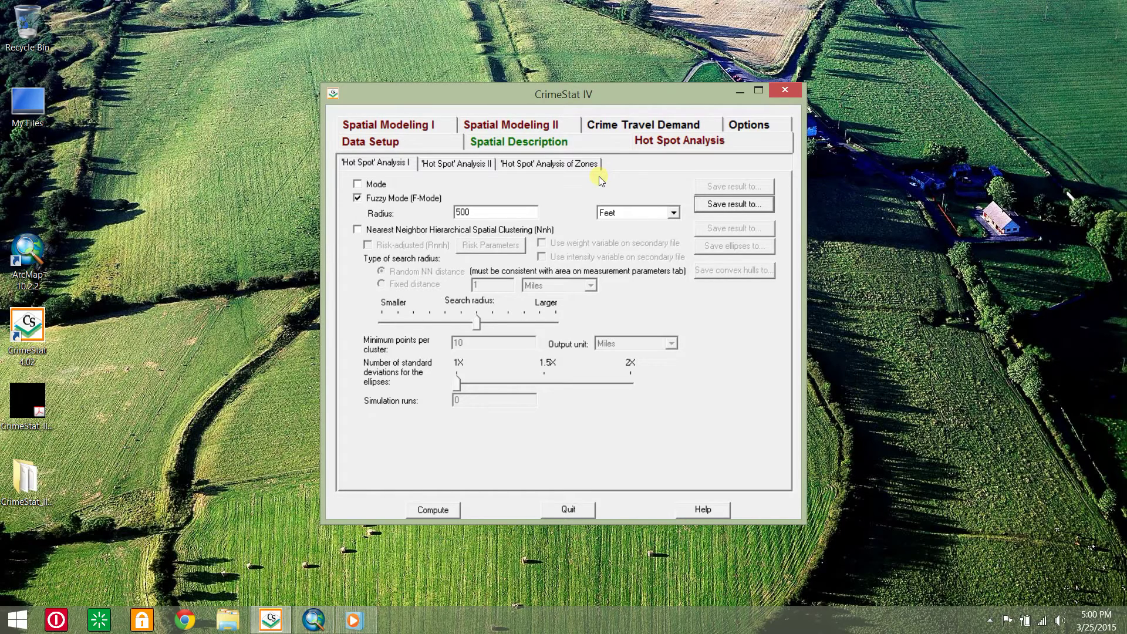
Replace Fuzzy Mode with nearest neighbor hierarchical clustering using 8 minimum points per cluster.
{"action": "left_click", "coordinate": [357, 199]}
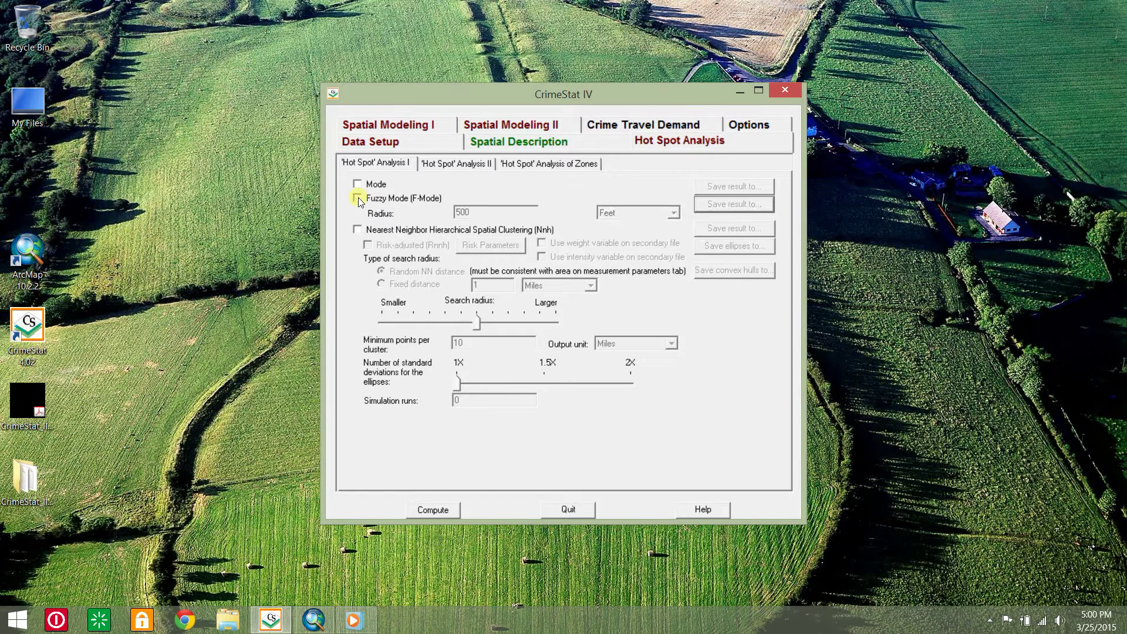
{"action": "left_click", "coordinate": [357, 230]}
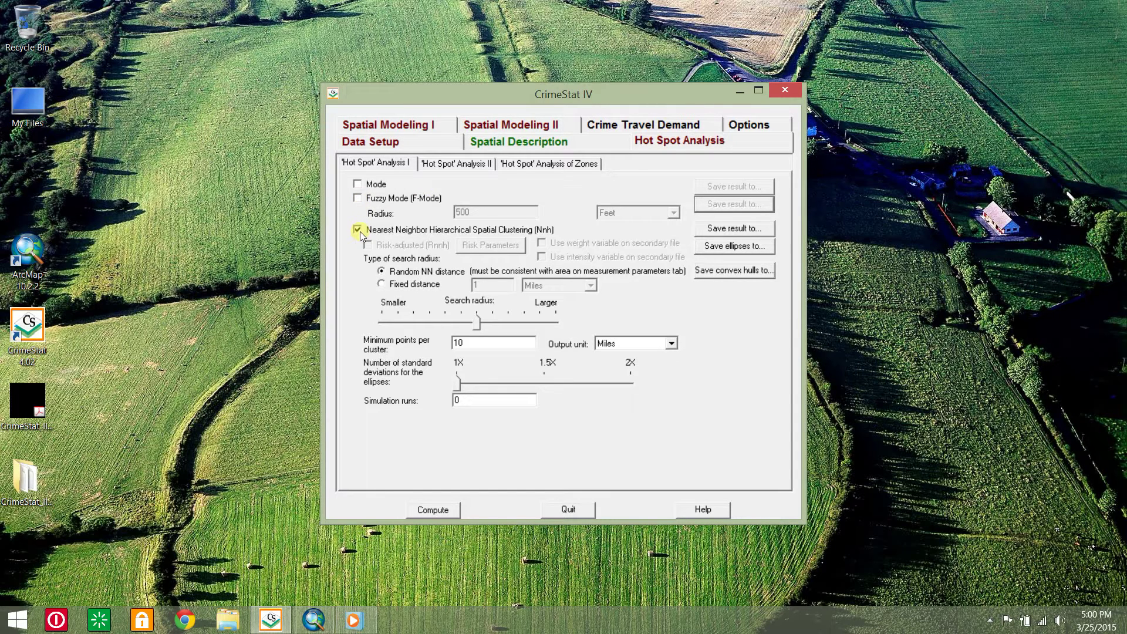
{"action": "left_click_drag", "start_coordinate": [468, 342], "coordinate": [439, 349]}
{"action": "type", "text": "8"}
Save NNH ellipses as ArcView shapefiles with the prefix LNN.
{"action": "left_click", "coordinate": [767, 248]}
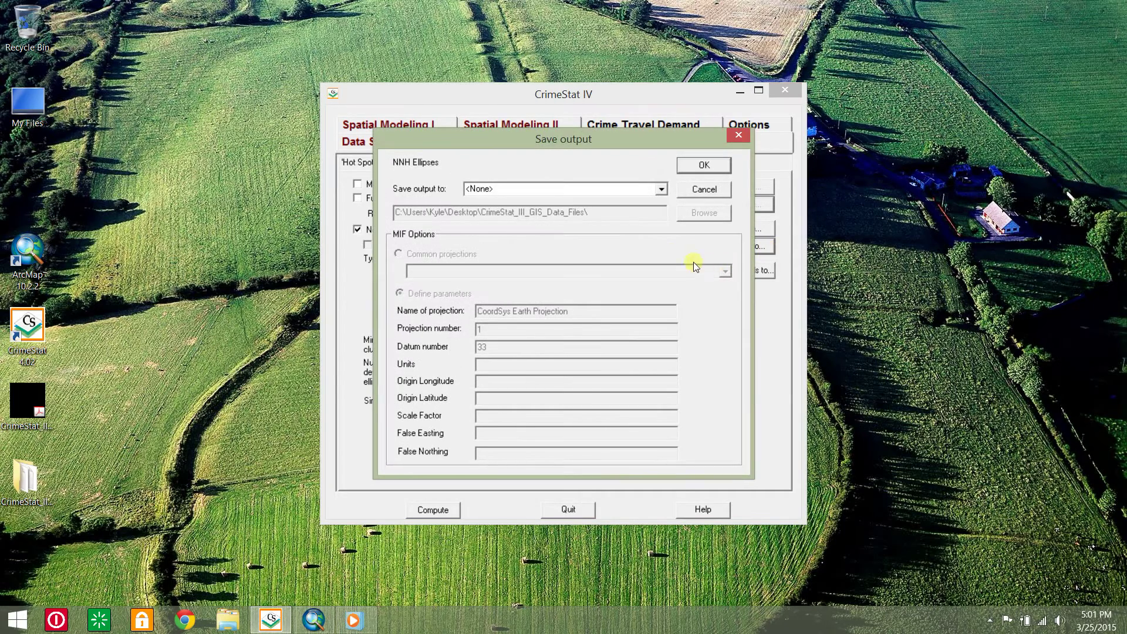
{"action": "left_click", "coordinate": [662, 194]}
{"action": "left_click", "coordinate": [650, 213]}
{"action": "left_click", "coordinate": [647, 214]}
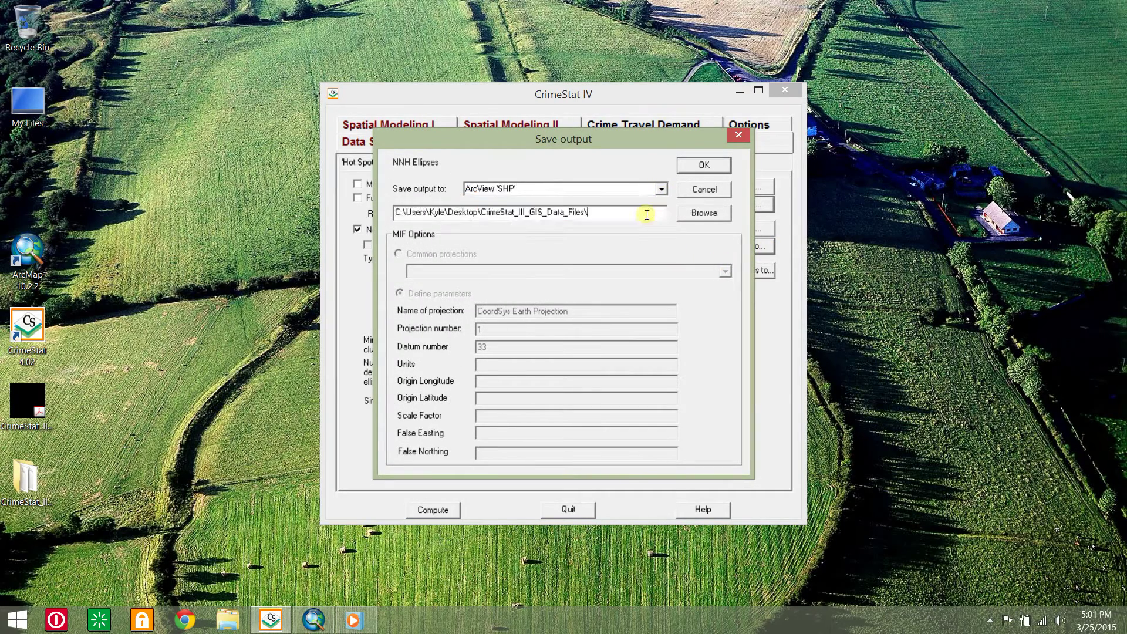
{"action": "type", "text": "LNN"}
{"action": "left_click", "coordinate": [704, 165]}
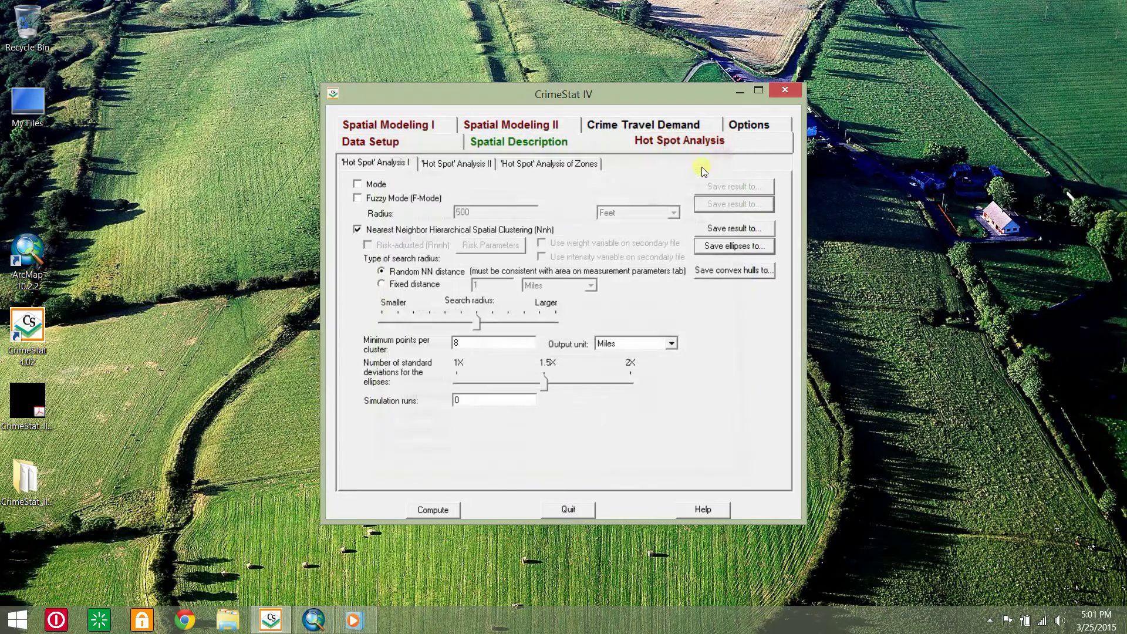
Save convex hulls as ArcView shapefiles prefixed LFA and run the NNH clustering.
{"action": "left_click", "coordinate": [745, 269]}
{"action": "left_click", "coordinate": [662, 188]}
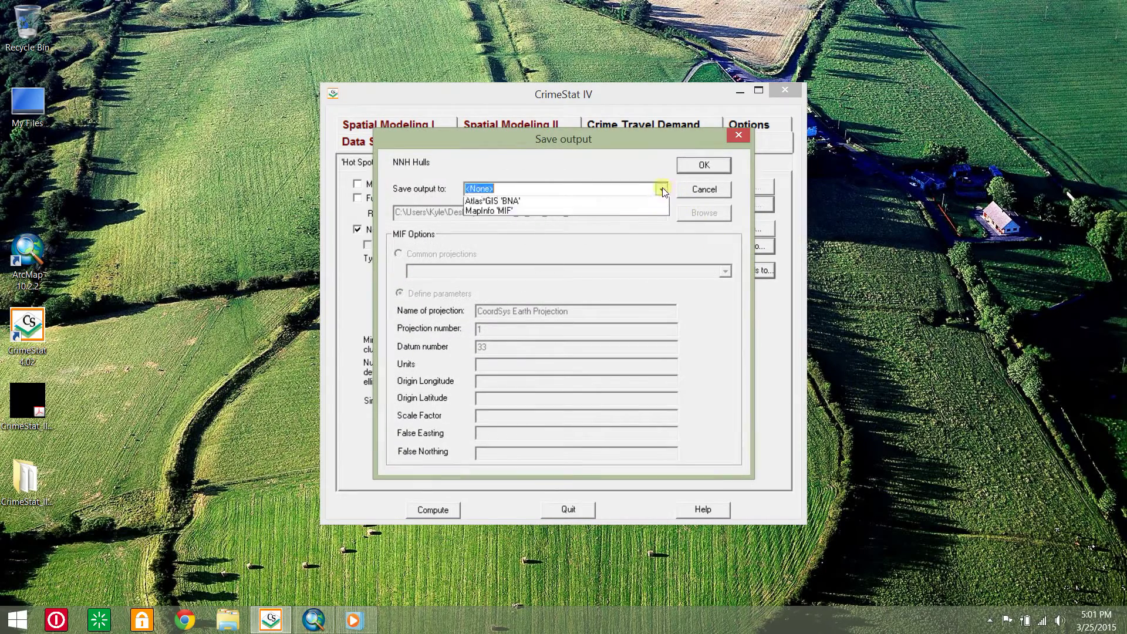
{"action": "left_click", "coordinate": [648, 212]}
{"action": "left_click", "coordinate": [643, 217]}
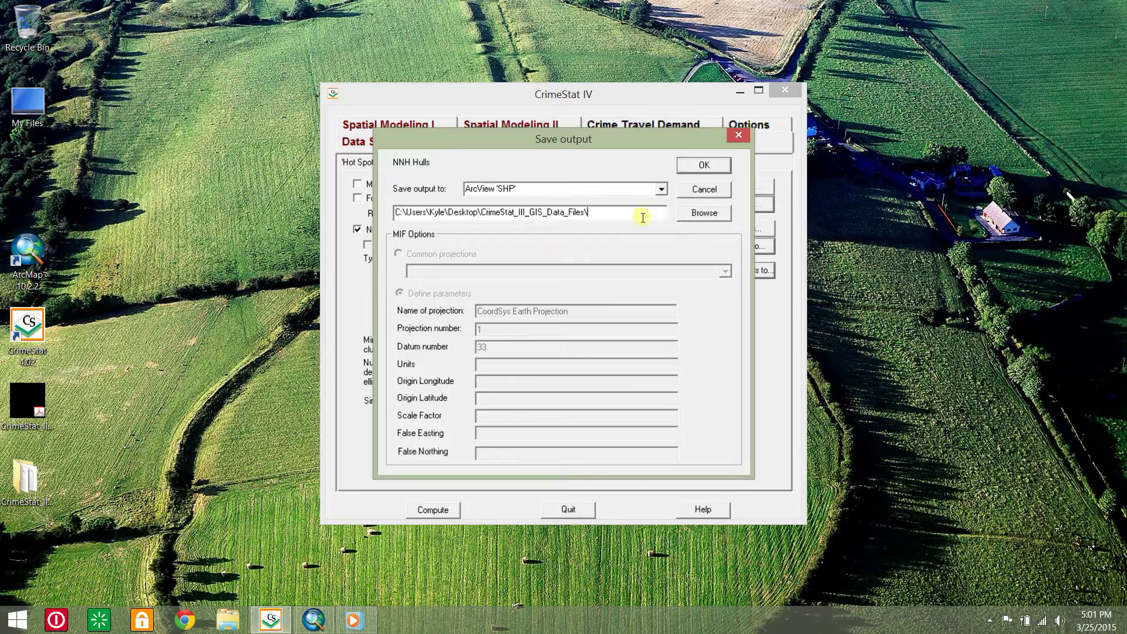
{"action": "type", "text": "LFA"}
{"action": "left_click", "coordinate": [702, 165]}
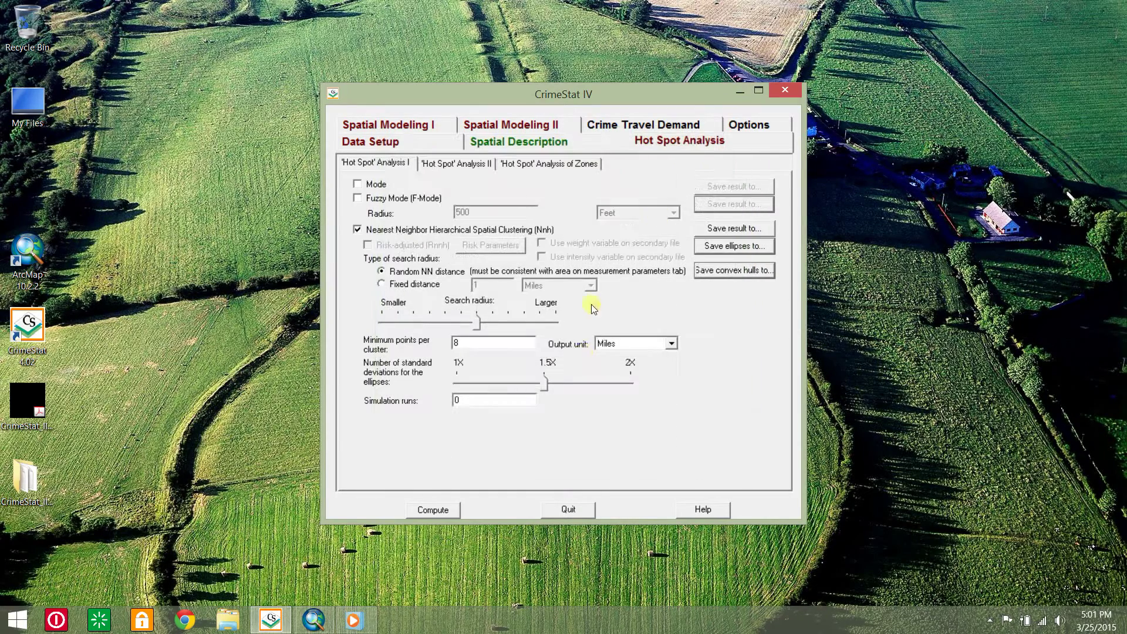
{"action": "left_click", "coordinate": [457, 507]}
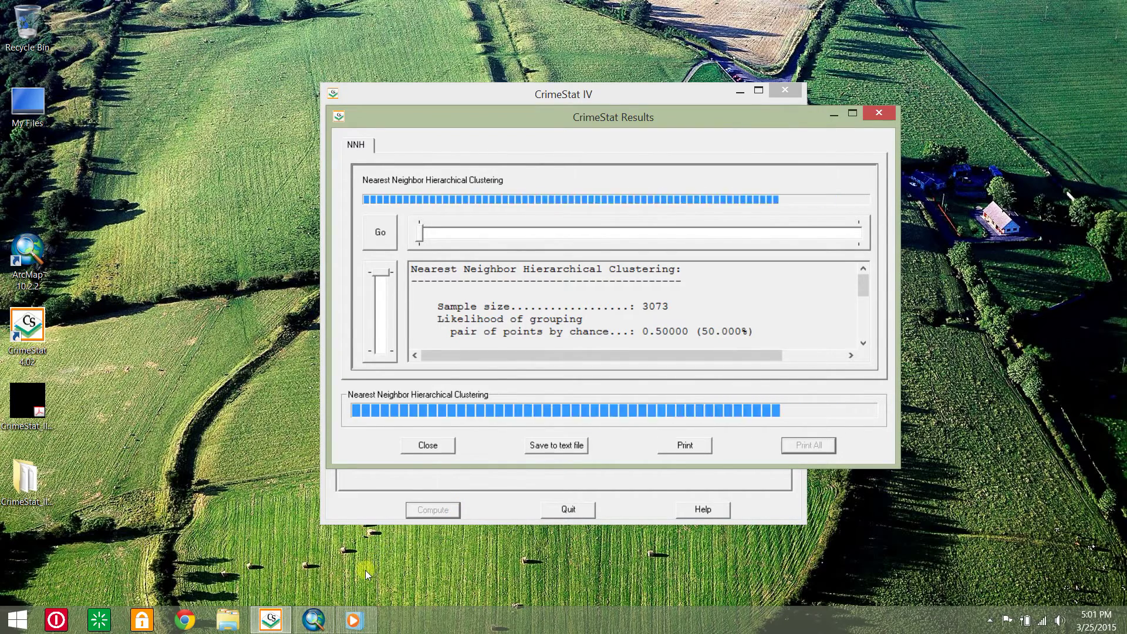
{"action": "left_click", "coordinate": [324, 621]}
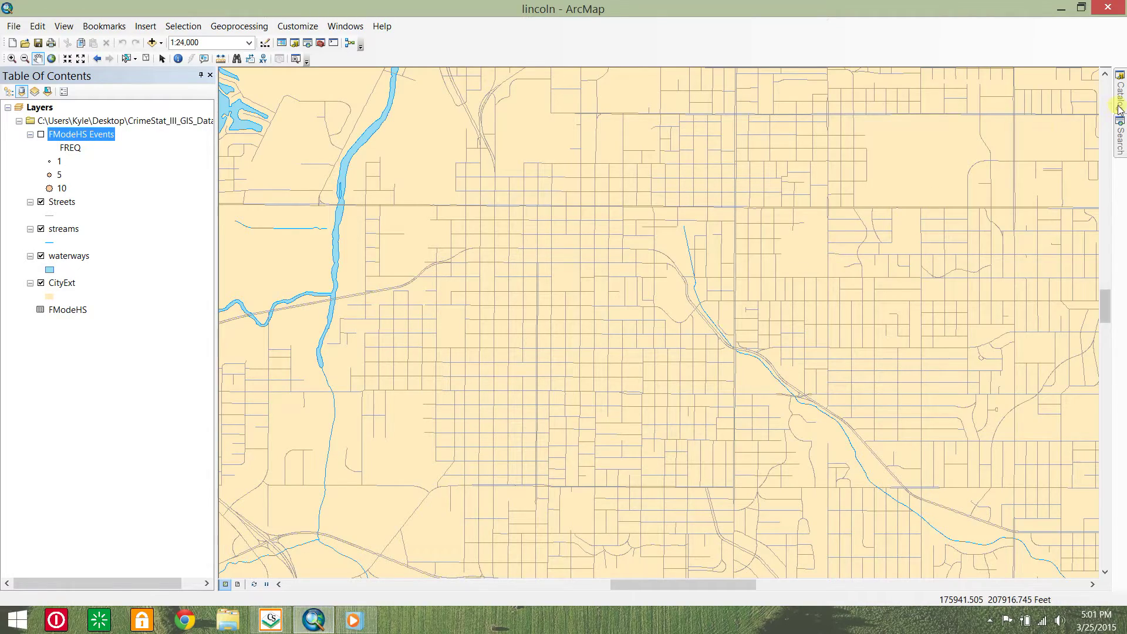
Add the Fuzzy Deviations layer file to the map and frame the hotspot clusters.
{"action": "left_click", "coordinate": [1120, 100]}
{"action": "left_click", "coordinate": [1008, 328]}
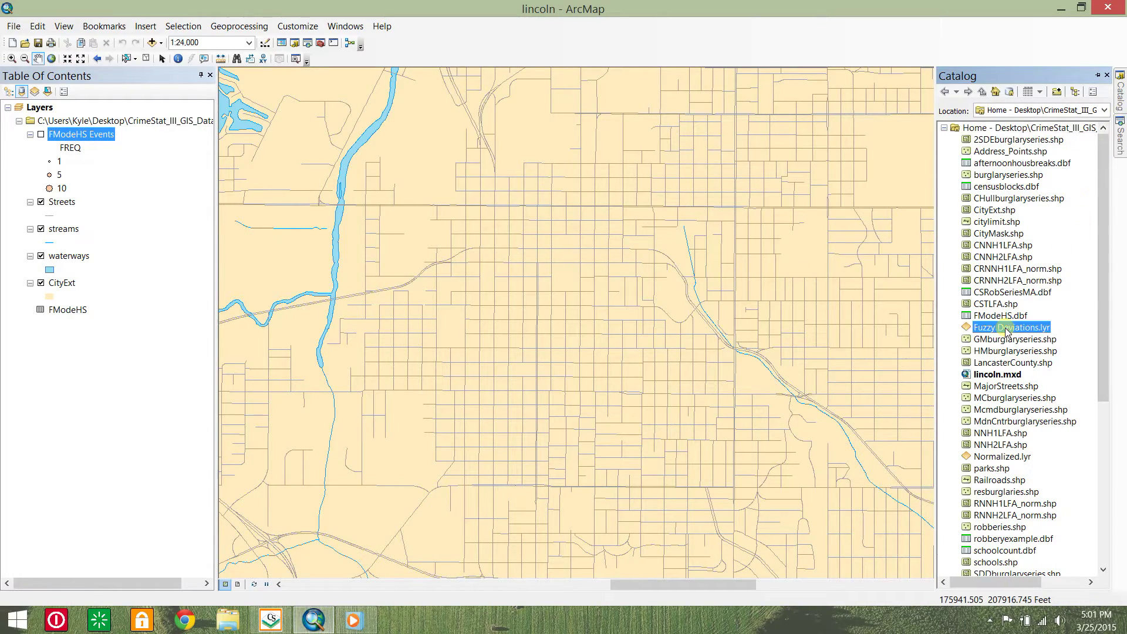
{"action": "left_click_drag", "start_coordinate": [1008, 330], "coordinate": [794, 328]}
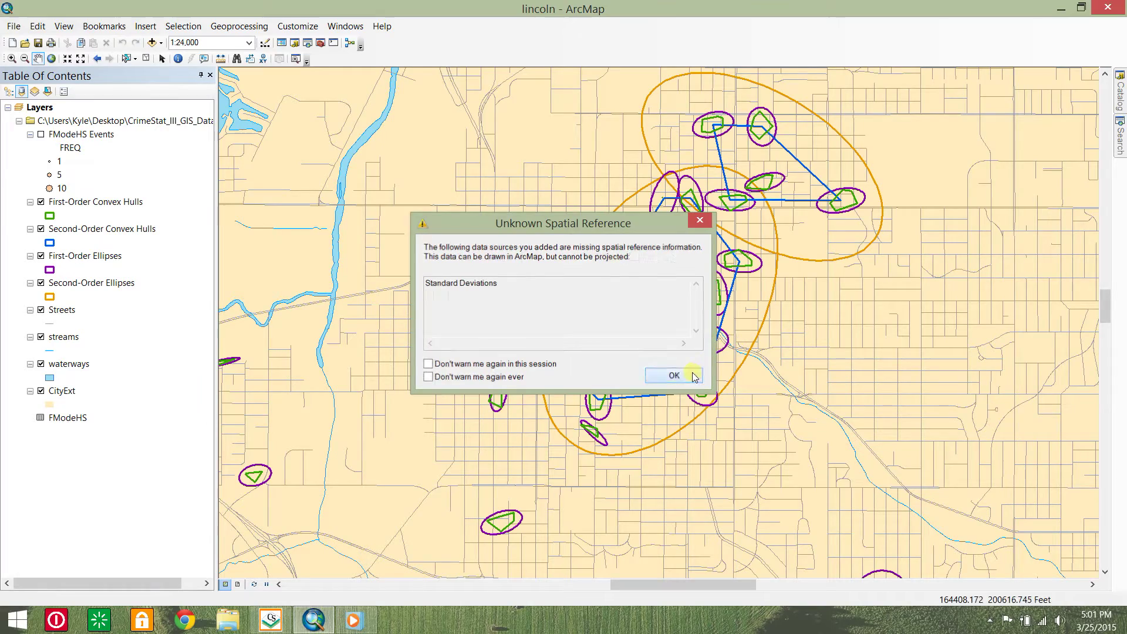
{"action": "left_click", "coordinate": [674, 376]}
{"action": "scroll", "coordinate": [686, 356], "scroll_direction": "up", "scroll_amount": 3}
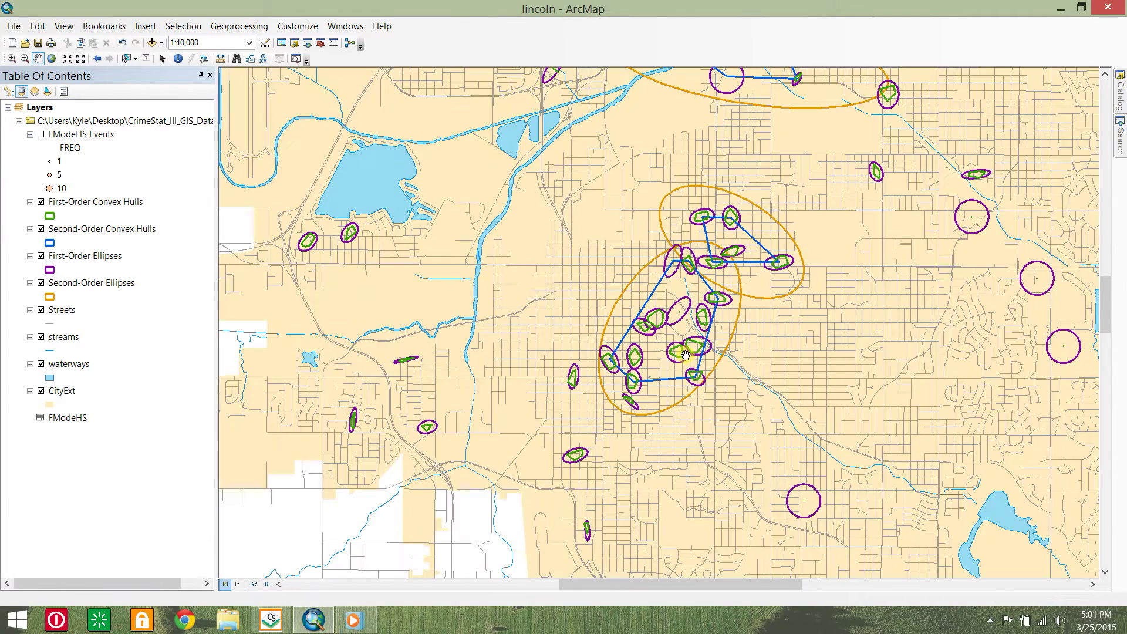
{"action": "left_click_drag", "start_coordinate": [686, 355], "coordinate": [553, 409]}
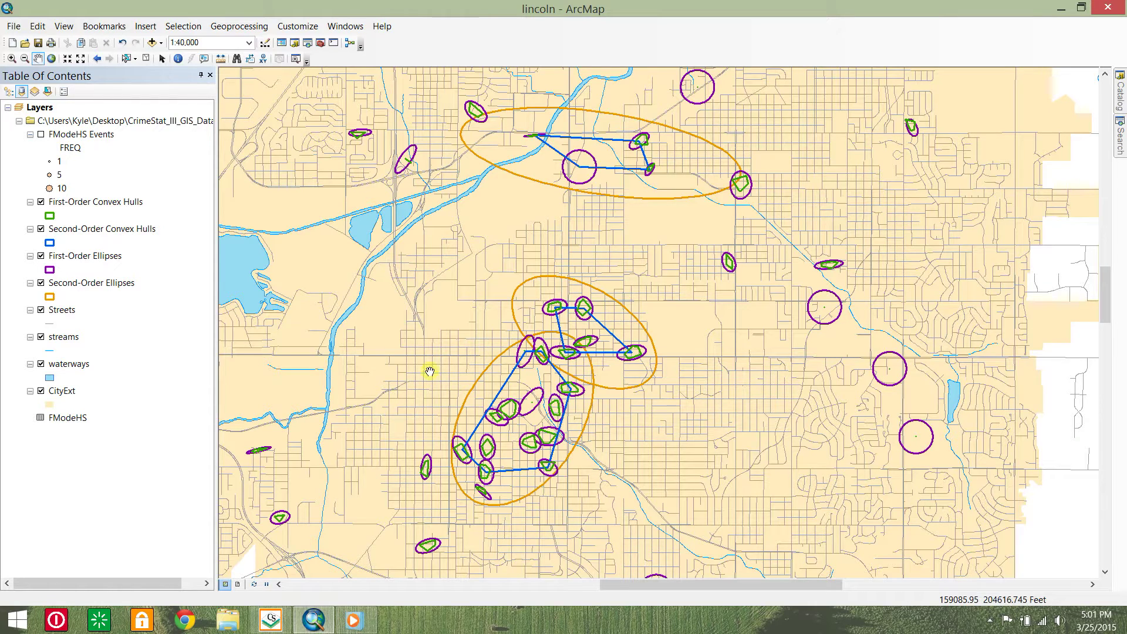
Hide the second- and first-order ellipse and convex hull layers.
{"action": "left_click", "coordinate": [40, 283]}
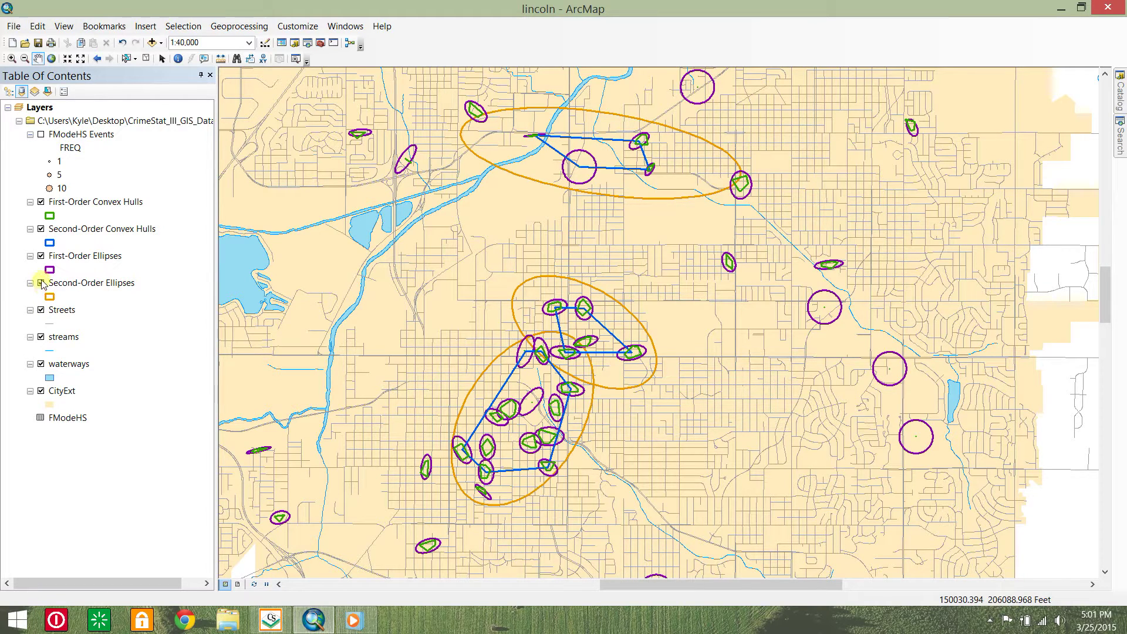
{"action": "left_click", "coordinate": [40, 256]}
{"action": "left_click", "coordinate": [41, 229]}
{"action": "left_click", "coordinate": [40, 202]}
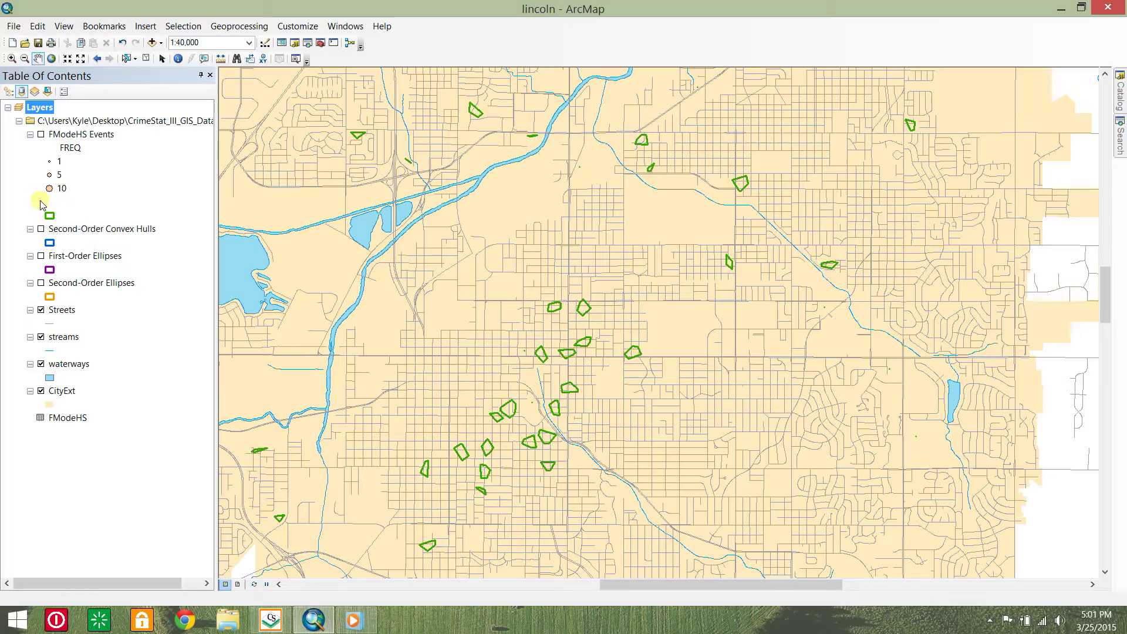
Close the NNH results and swap nearest neighbor clustering for STAC on Hot Spot Analysis II.
{"action": "left_click", "coordinate": [1062, 10]}
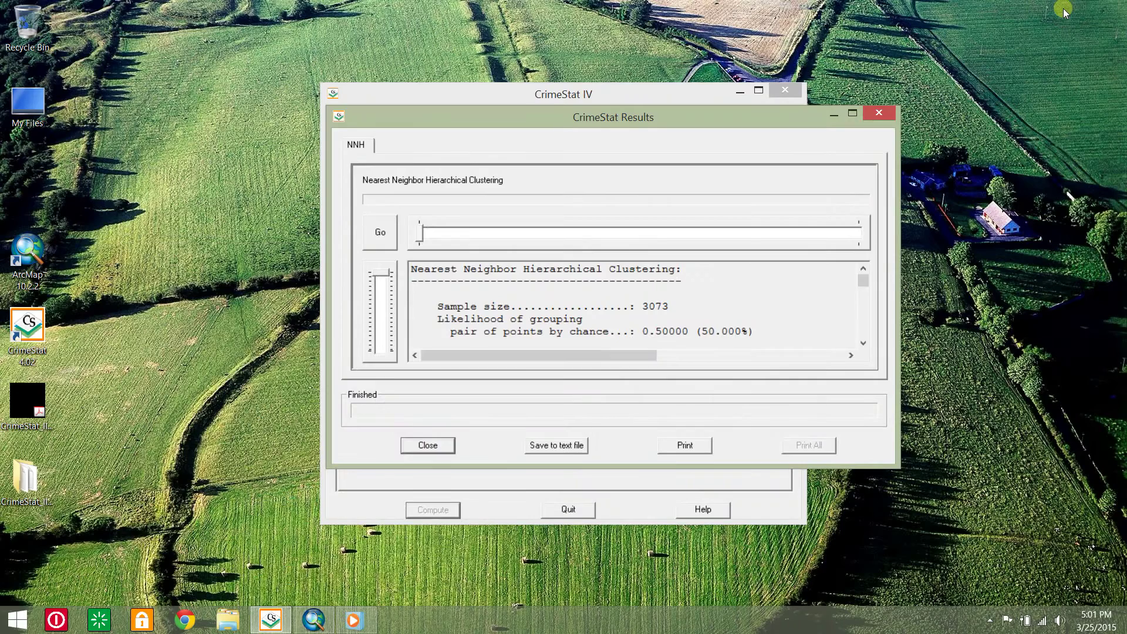
{"action": "left_click", "coordinate": [446, 447]}
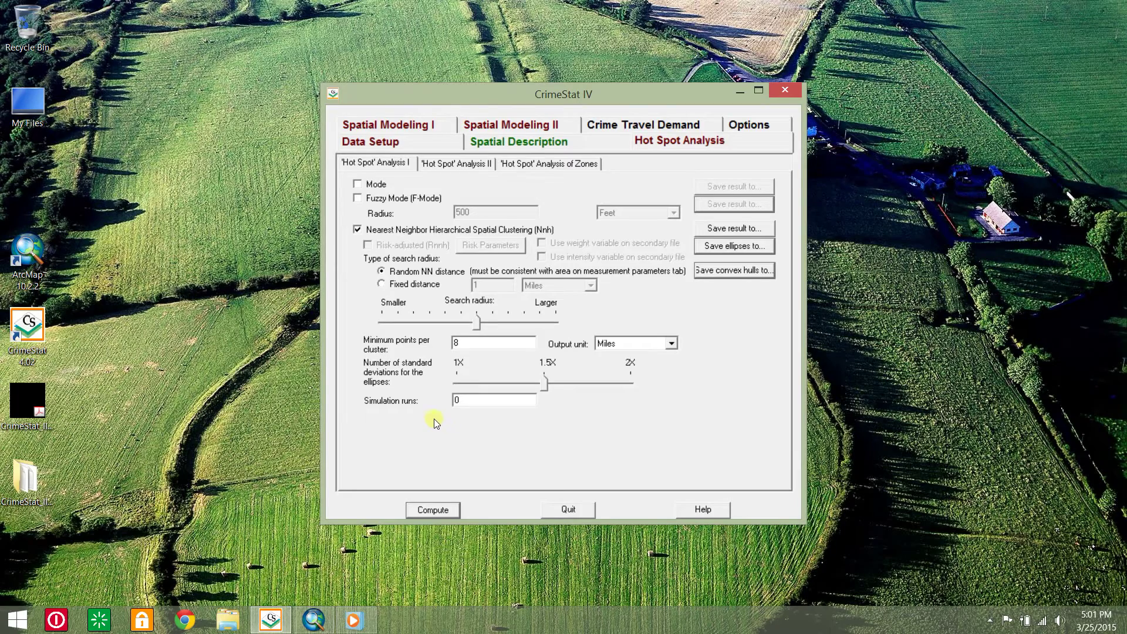
{"action": "left_click", "coordinate": [359, 229]}
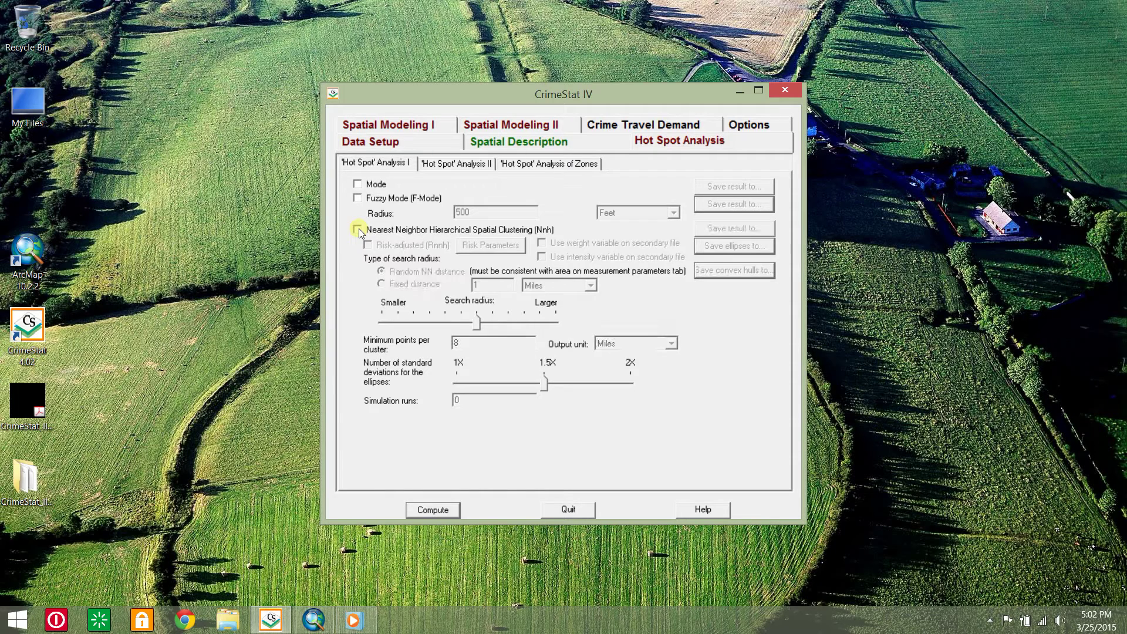
{"action": "left_click", "coordinate": [446, 162]}
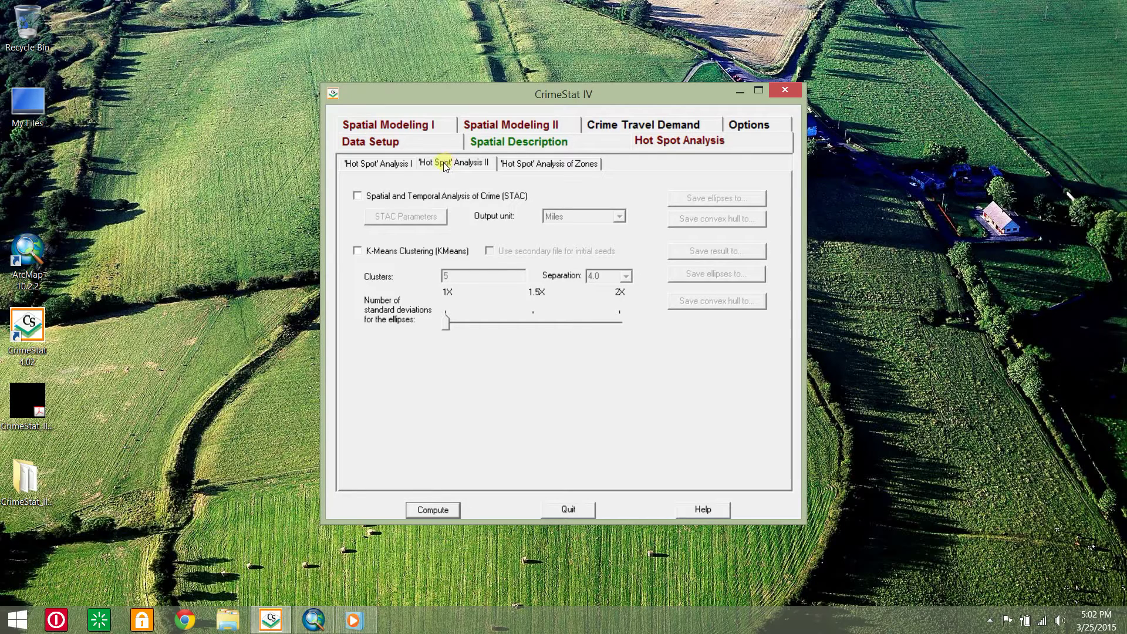
{"action": "left_click", "coordinate": [357, 196]}
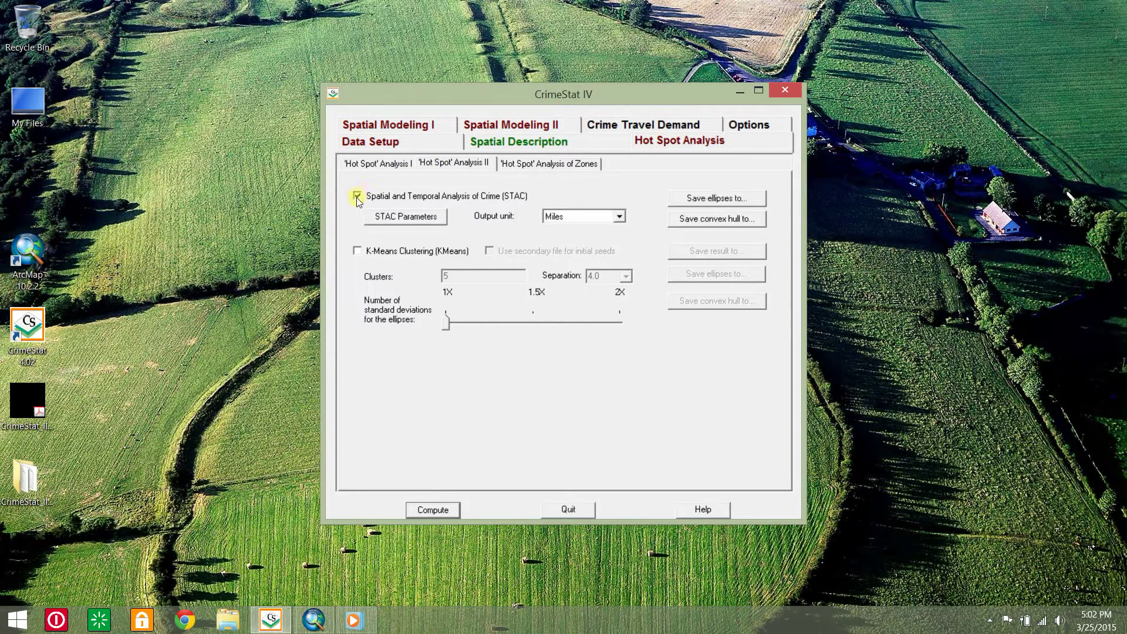
Reduce the STAC search radius from 0.5 to 0.25 miles, keeping 10 minimum points.
{"action": "left_click", "coordinate": [404, 217]}
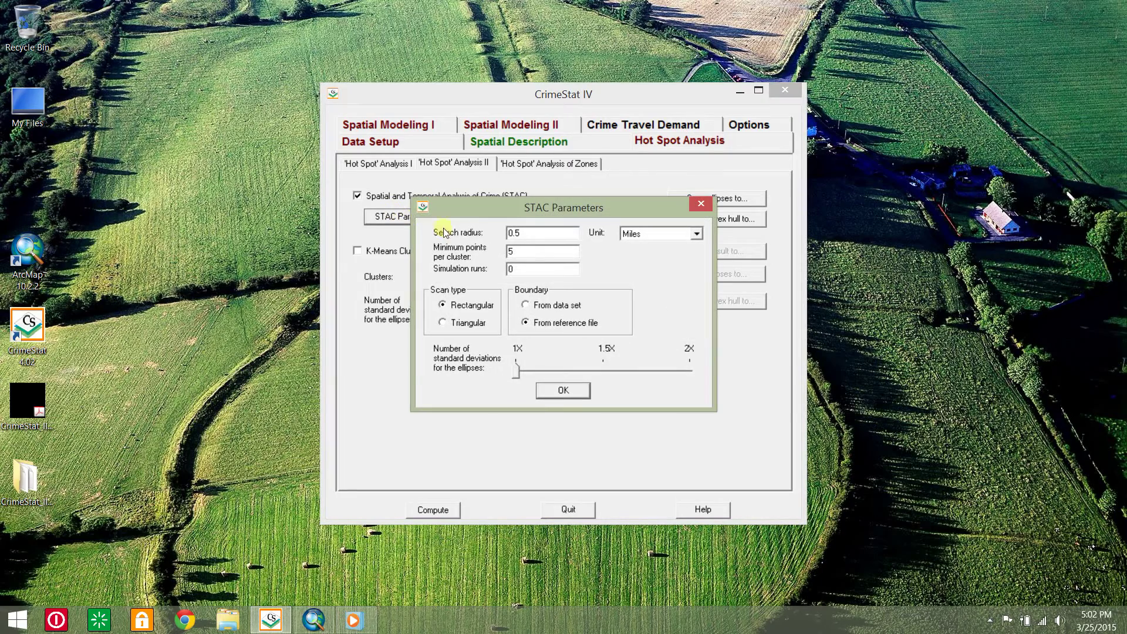
{"action": "left_click_drag", "start_coordinate": [521, 232], "coordinate": [501, 232]}
{"action": "type", "text": "0.25"}
{"action": "left_click_drag", "start_coordinate": [532, 252], "coordinate": [502, 253]}
{"action": "left_click", "coordinate": [564, 391]}
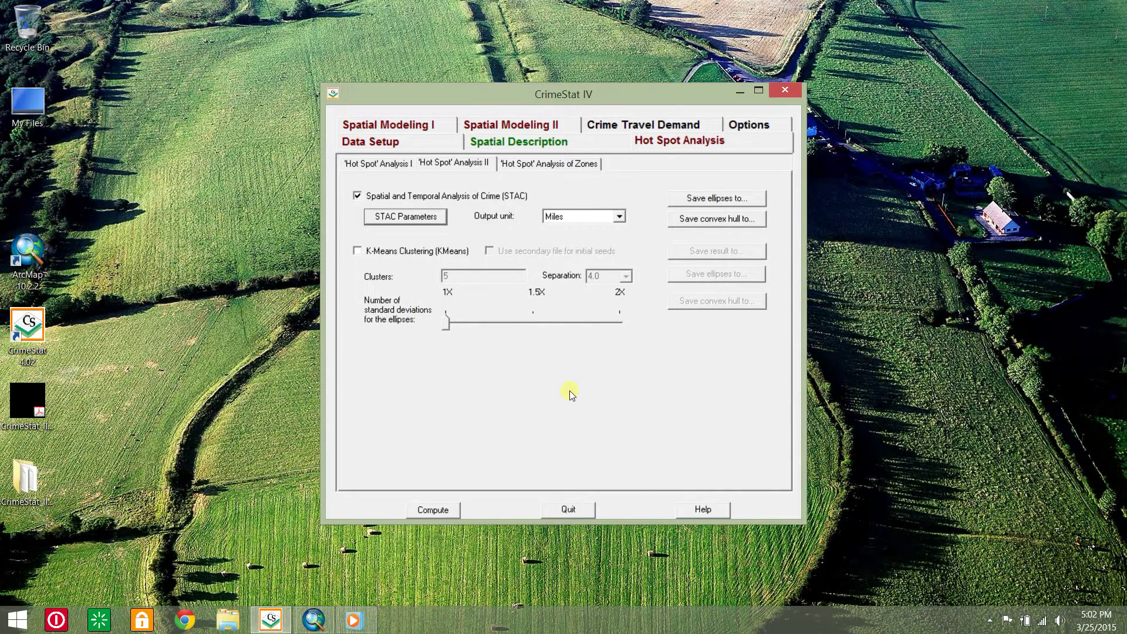
Save the STAC ellipses as an ArcView shapefile named LFA.
{"action": "left_click", "coordinate": [732, 199]}
{"action": "left_click", "coordinate": [662, 189]}
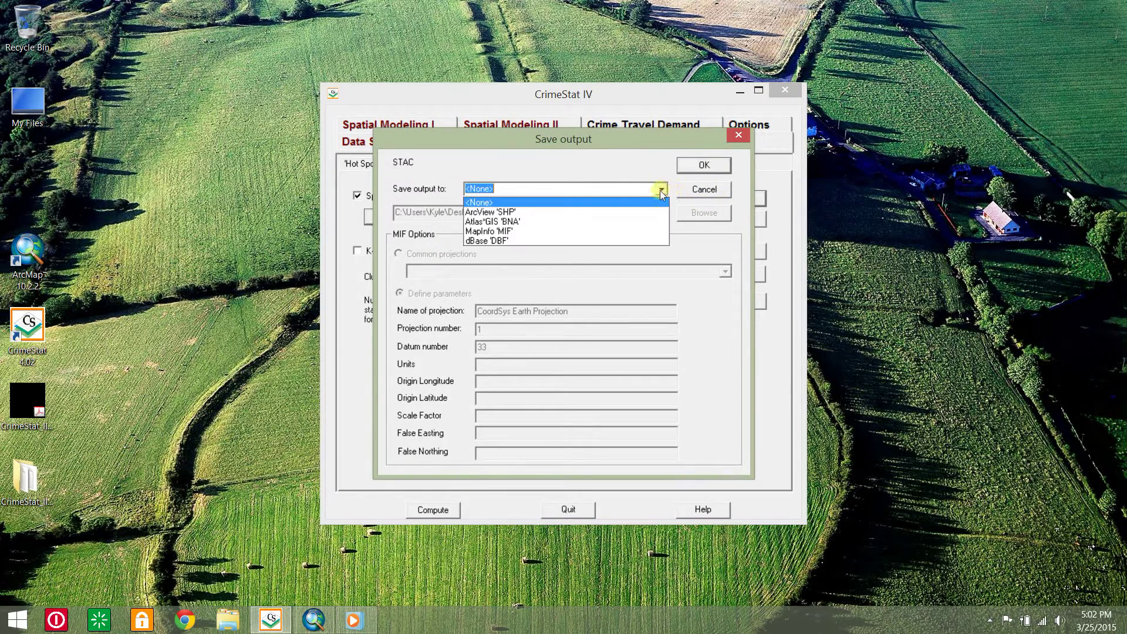
{"action": "left_click", "coordinate": [644, 210]}
{"action": "left_click", "coordinate": [644, 211]}
{"action": "type", "text": "LF"}
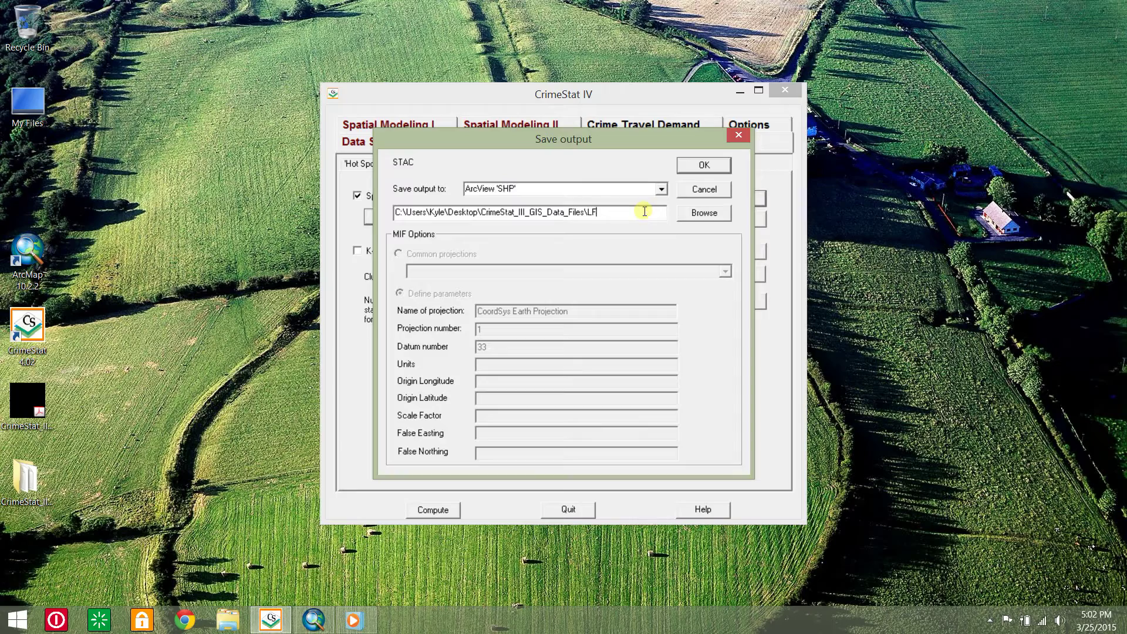
{"action": "type", "text": "A"}
{"action": "left_click", "coordinate": [695, 165]}
Save the STAC convex hulls as an ArcView shapefile named CH.
{"action": "left_click", "coordinate": [710, 219]}
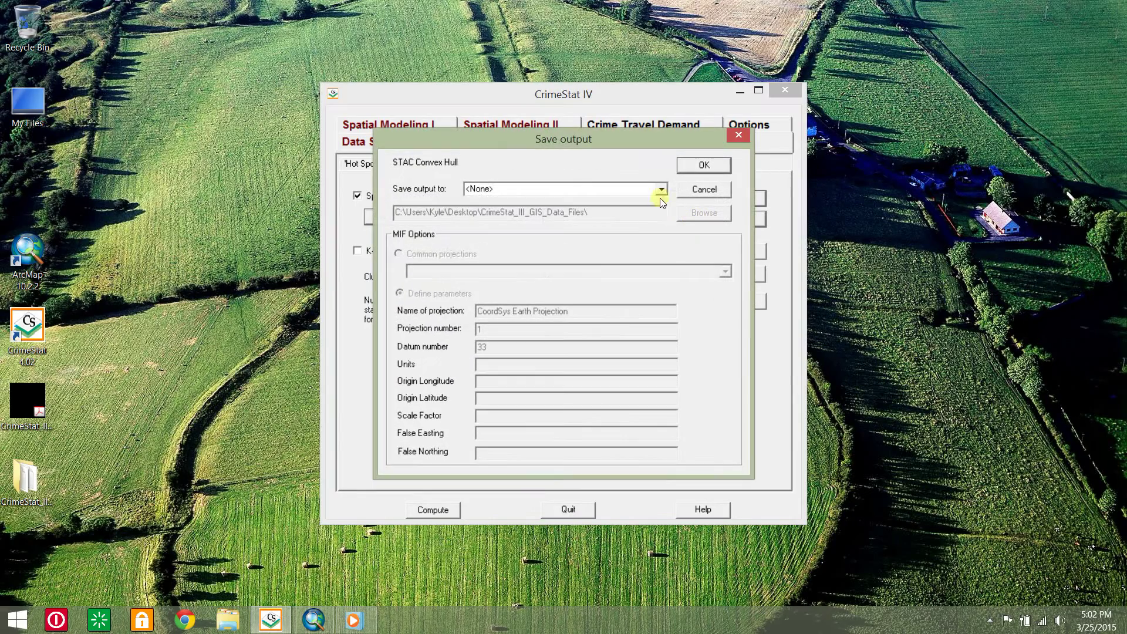
{"action": "left_click", "coordinate": [661, 190]}
{"action": "left_click", "coordinate": [642, 211]}
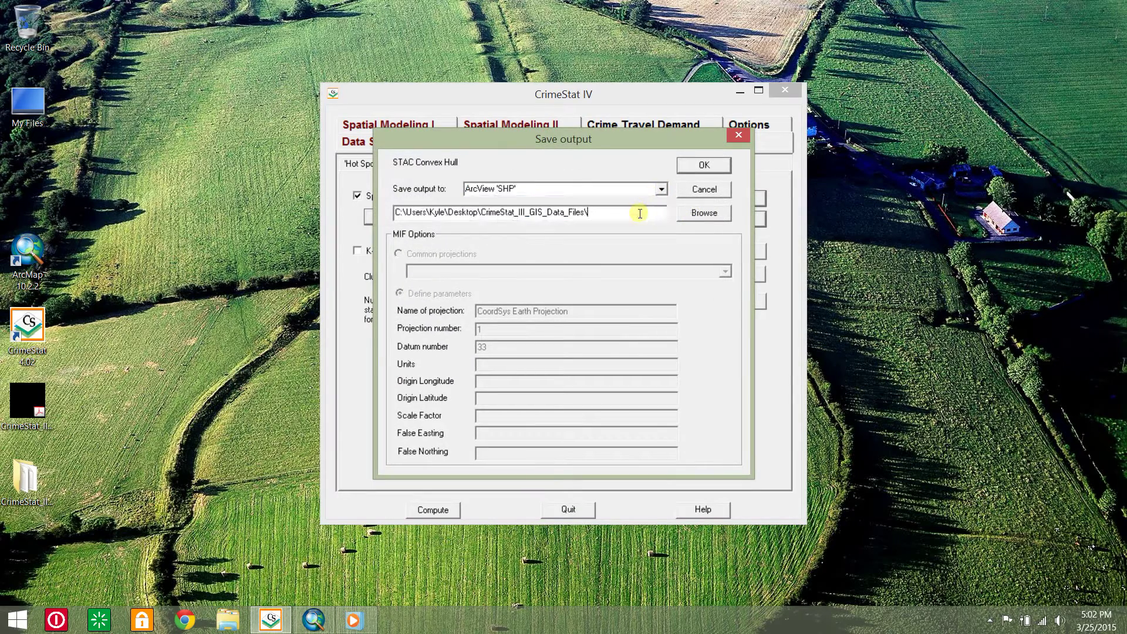
{"action": "type", "text": "CH"}
{"action": "left_click", "coordinate": [695, 168]}
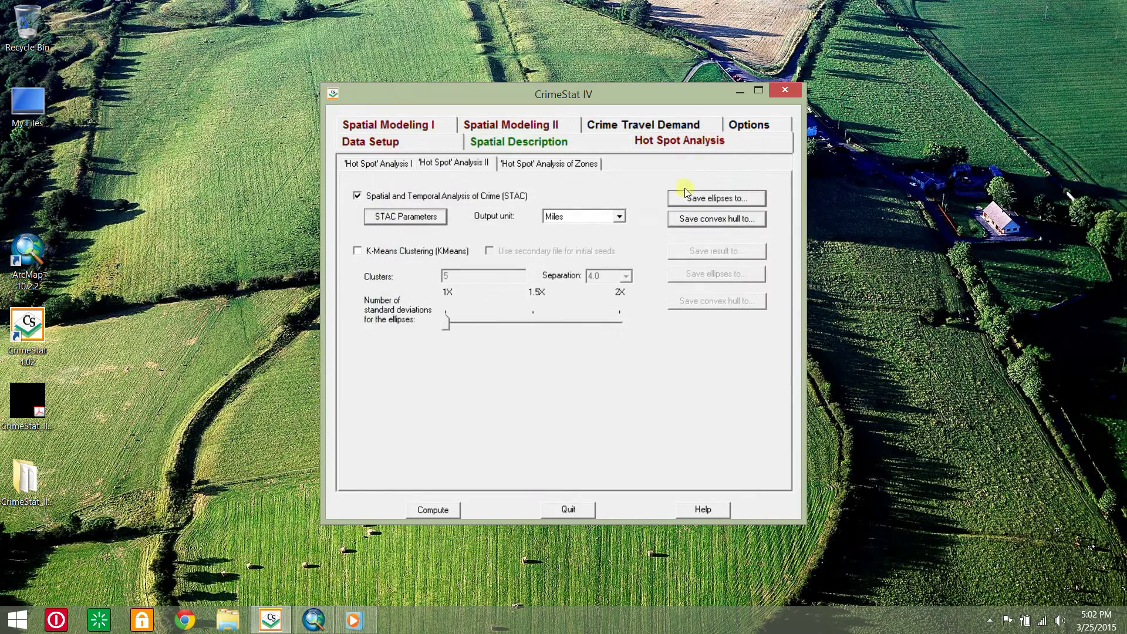
Run STAC on the 3073 points, close the results, and return to ArcMap.
{"action": "left_click", "coordinate": [455, 511]}
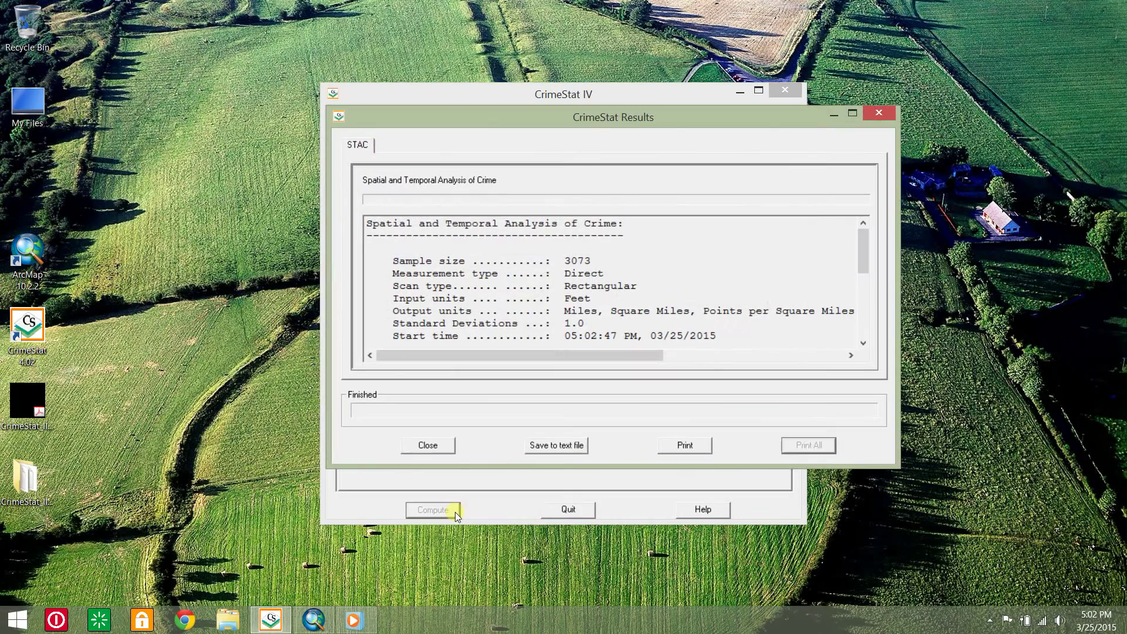
{"action": "left_click", "coordinate": [449, 449]}
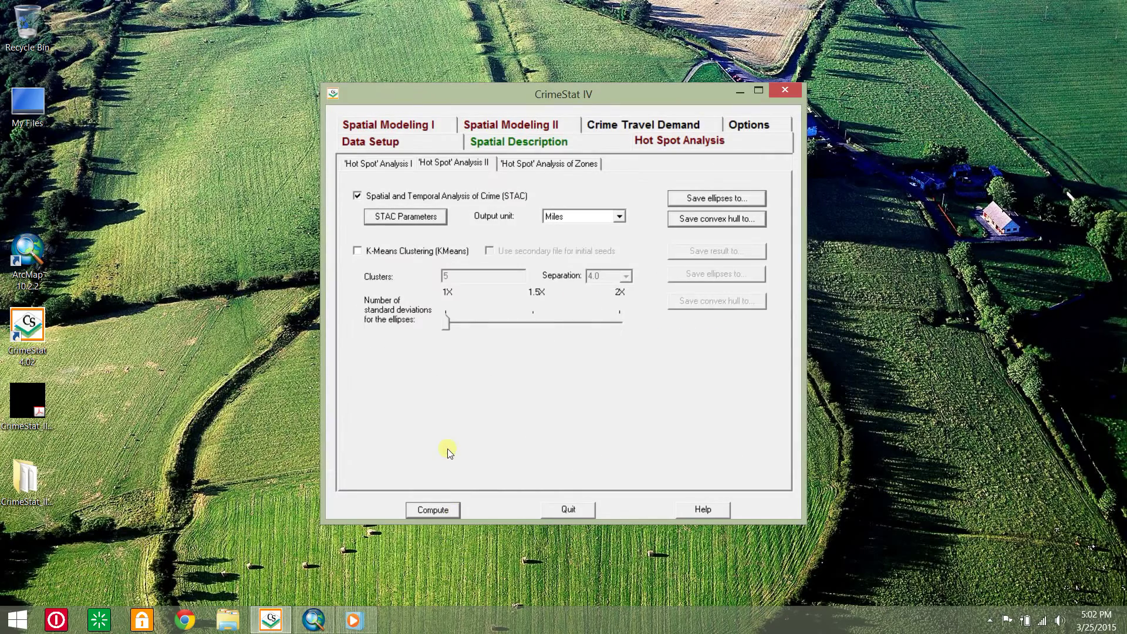
{"action": "left_click", "coordinate": [323, 621]}
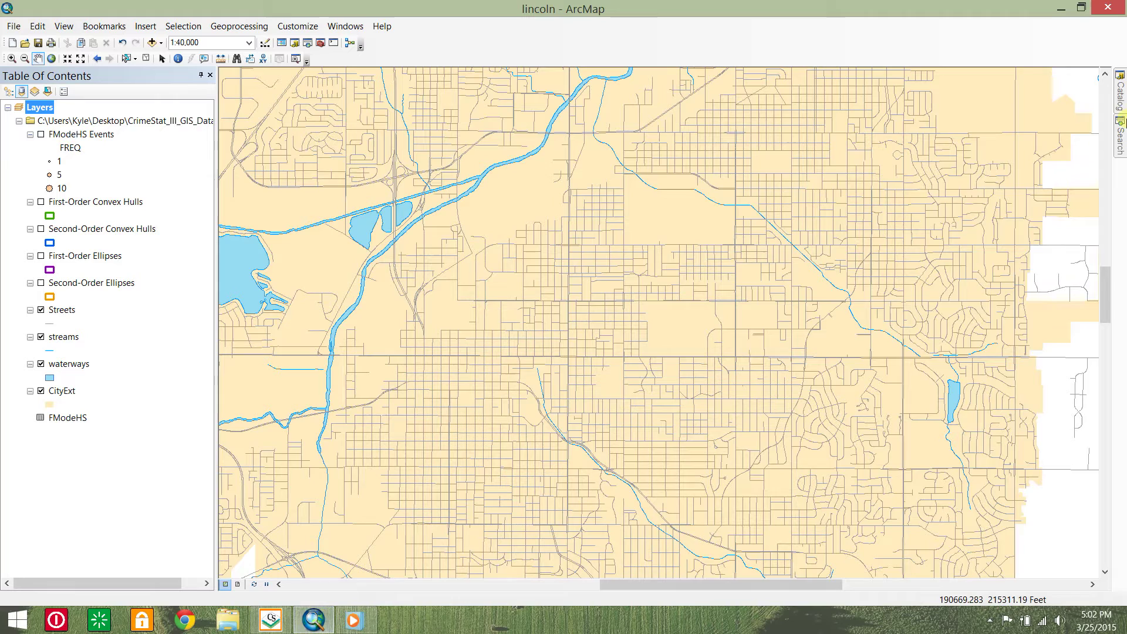
Add Spatial Distribution.lyr from the Catalog to the map, accepting the spatial reference warning.
{"action": "left_click", "coordinate": [1121, 117]}
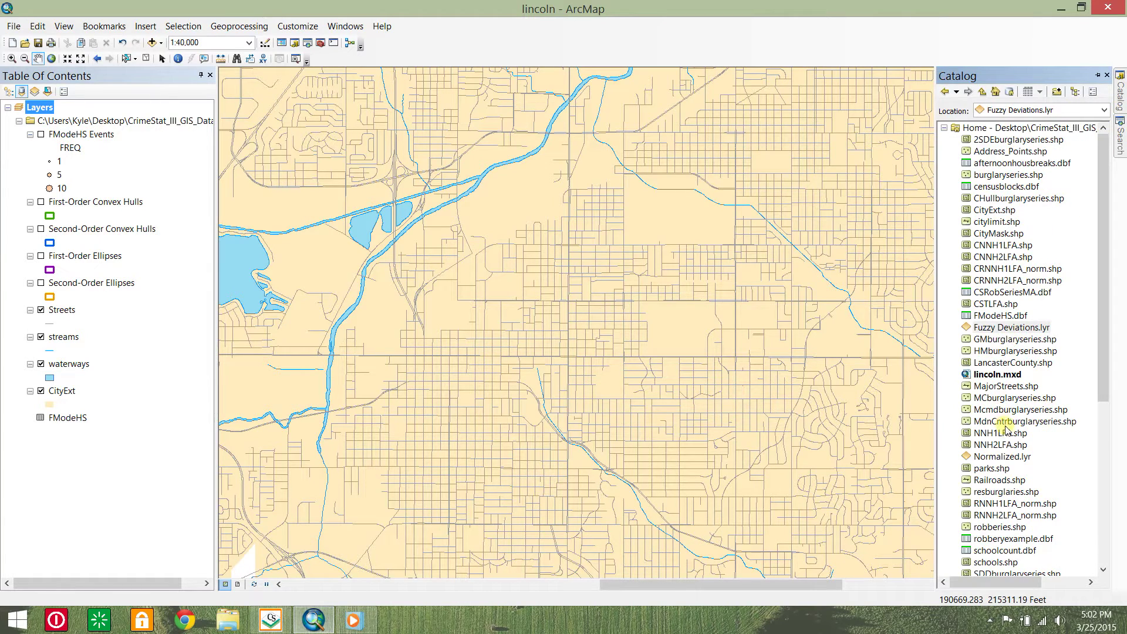
{"action": "scroll", "coordinate": [1005, 435], "scroll_direction": "down", "scroll_amount": 2}
{"action": "left_click_drag", "start_coordinate": [993, 527], "coordinate": [856, 498]}
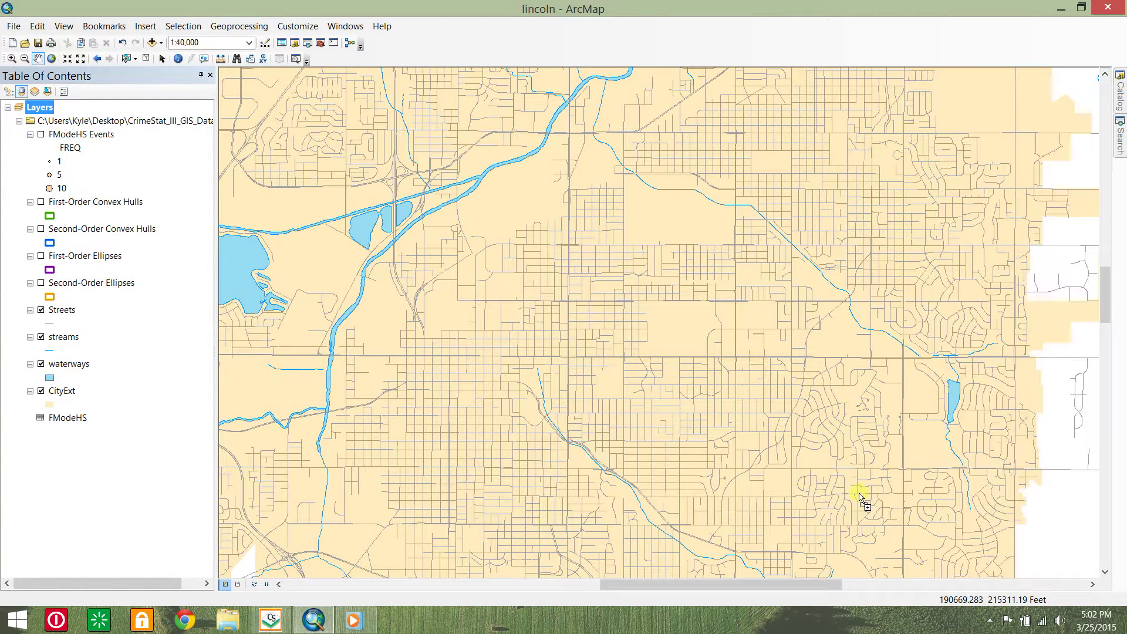
{"action": "left_click", "coordinate": [674, 375]}
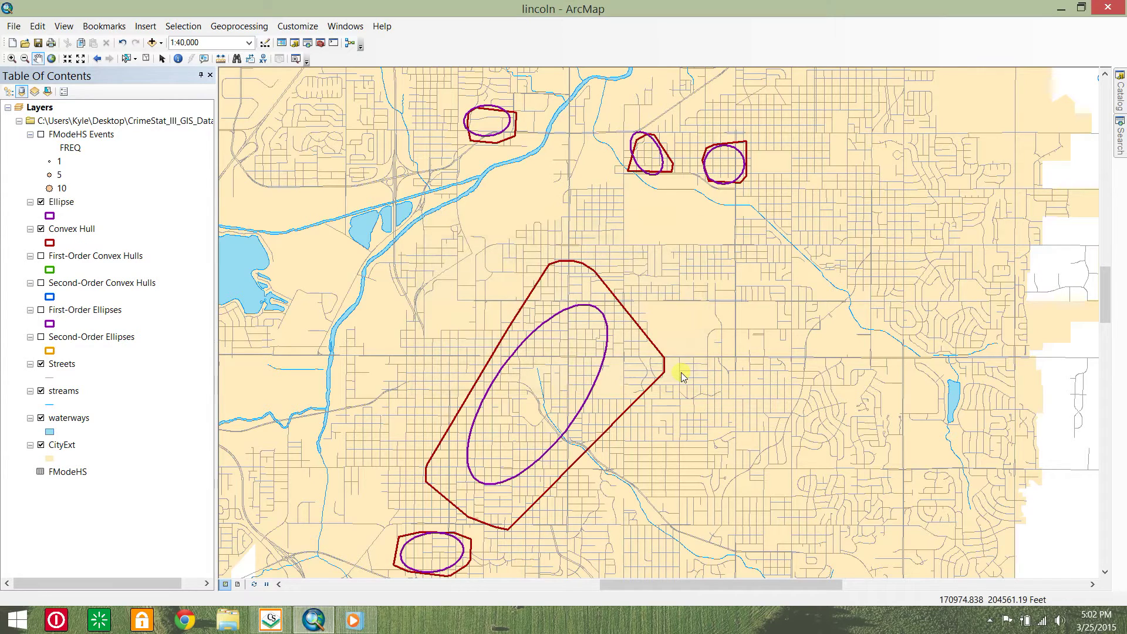
Switch off the Convex Hull and Ellipse layers and minimize ArcMap.
{"action": "left_click", "coordinate": [41, 229]}
{"action": "left_click", "coordinate": [41, 202]}
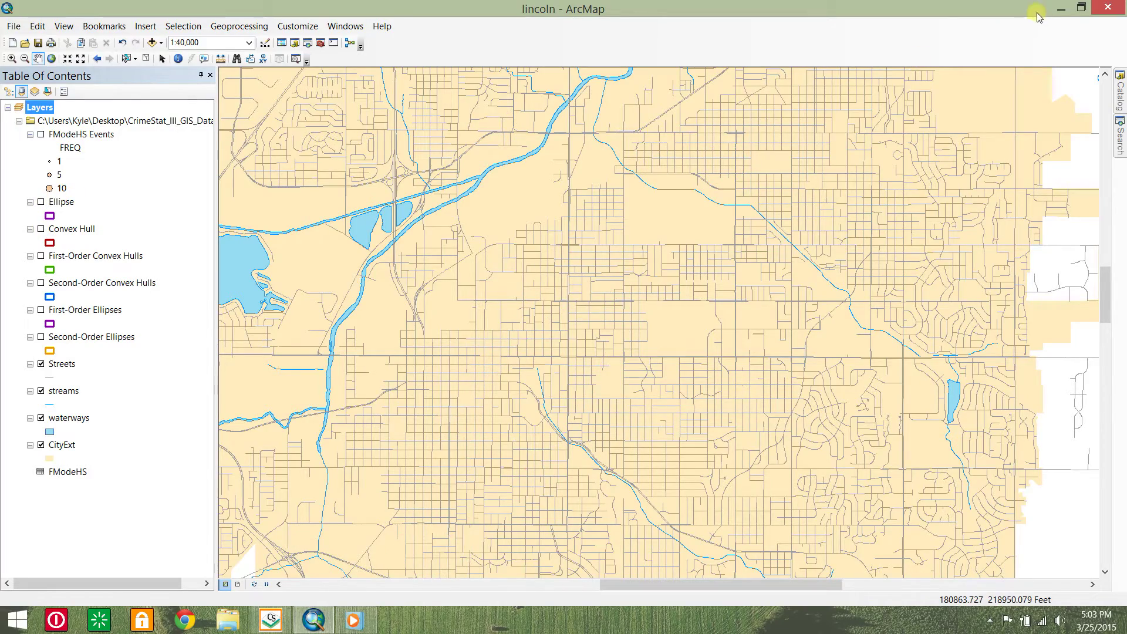
{"action": "left_click", "coordinate": [1057, 9]}
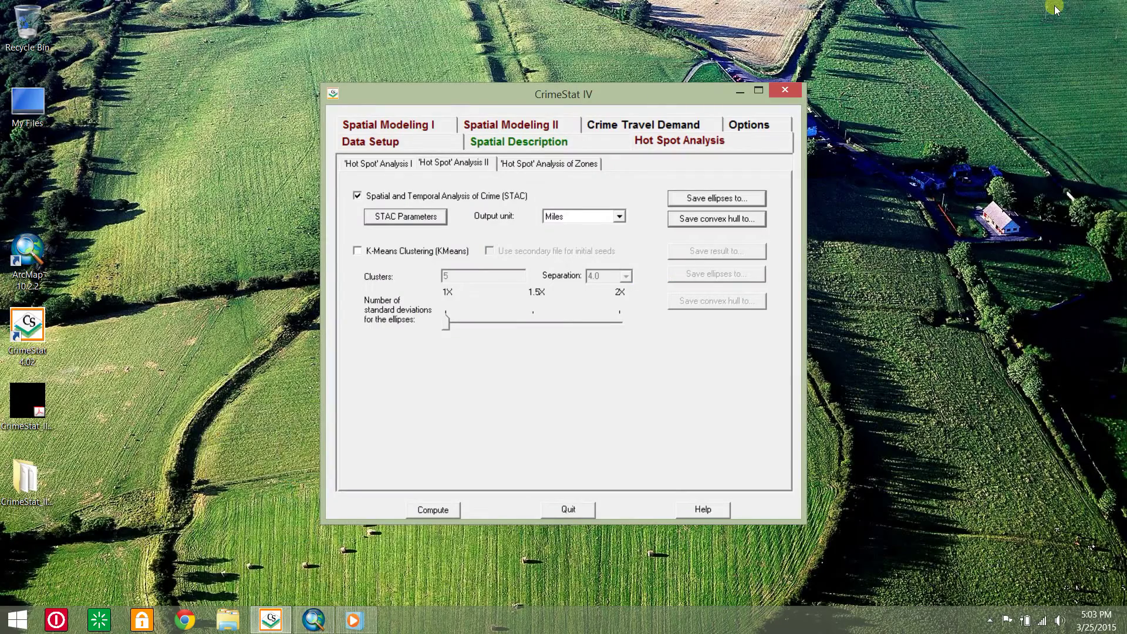
Turn off STAC and load censusblocks.dbf as the secondary data file.
{"action": "left_click", "coordinate": [357, 196]}
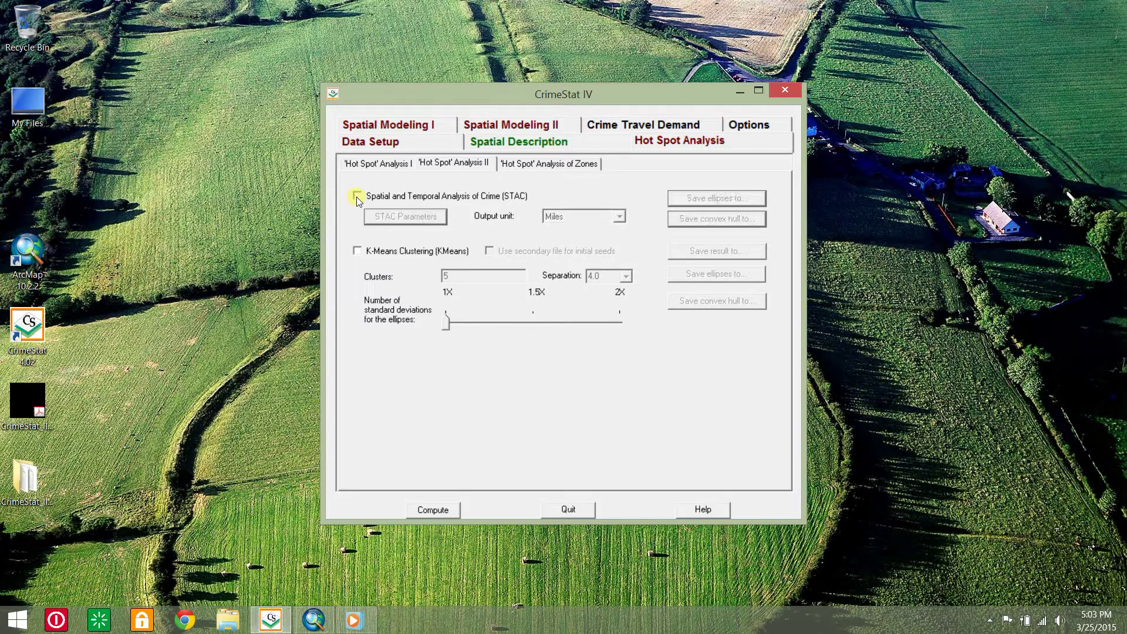
{"action": "left_click", "coordinate": [378, 141]}
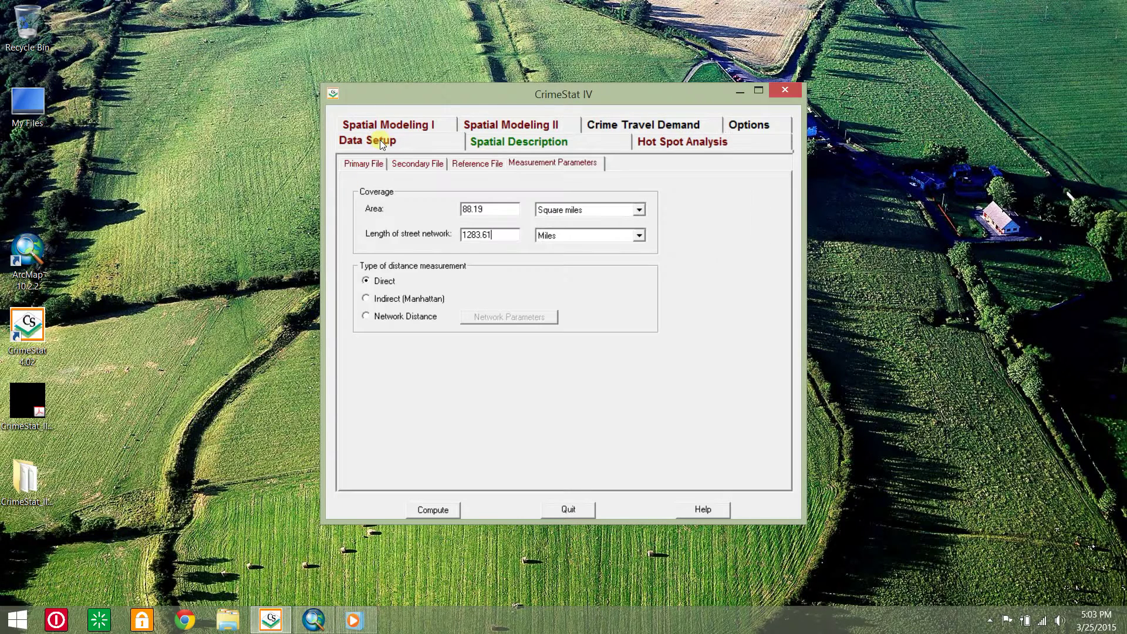
{"action": "left_click", "coordinate": [419, 165]}
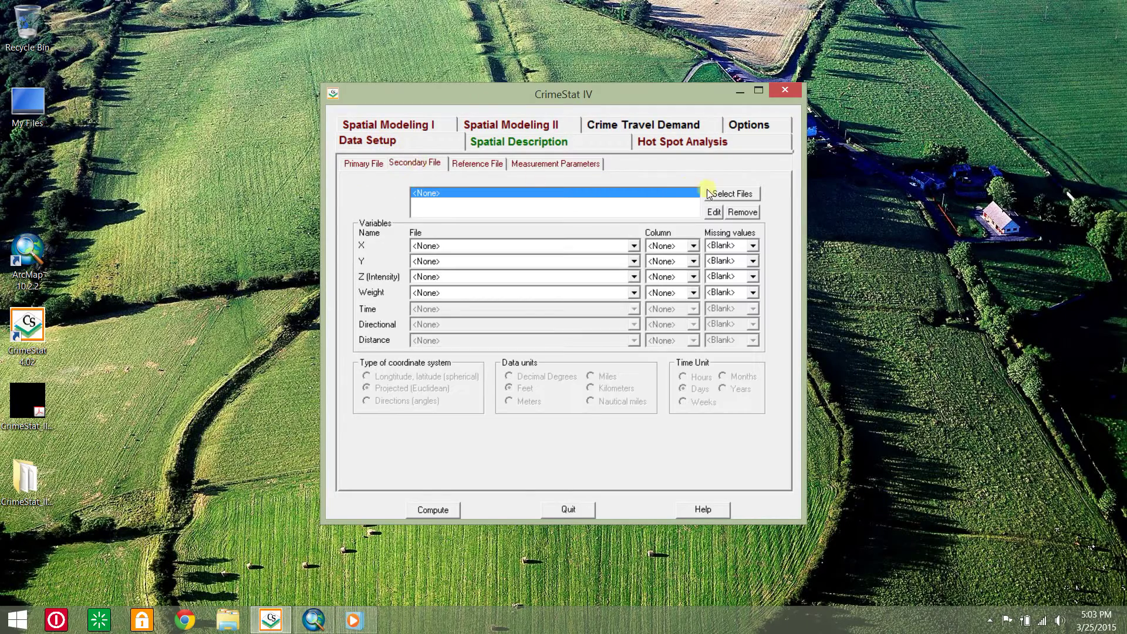
{"action": "left_click", "coordinate": [732, 194]}
{"action": "left_click", "coordinate": [673, 281]}
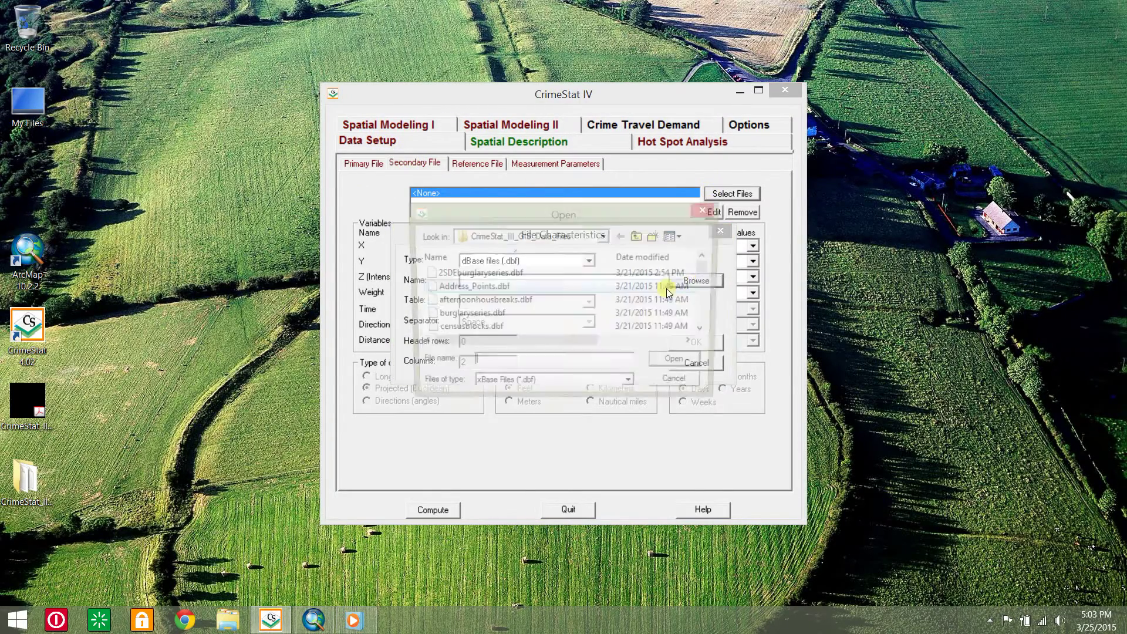
{"action": "left_click", "coordinate": [517, 330]}
{"action": "left_click", "coordinate": [669, 362]}
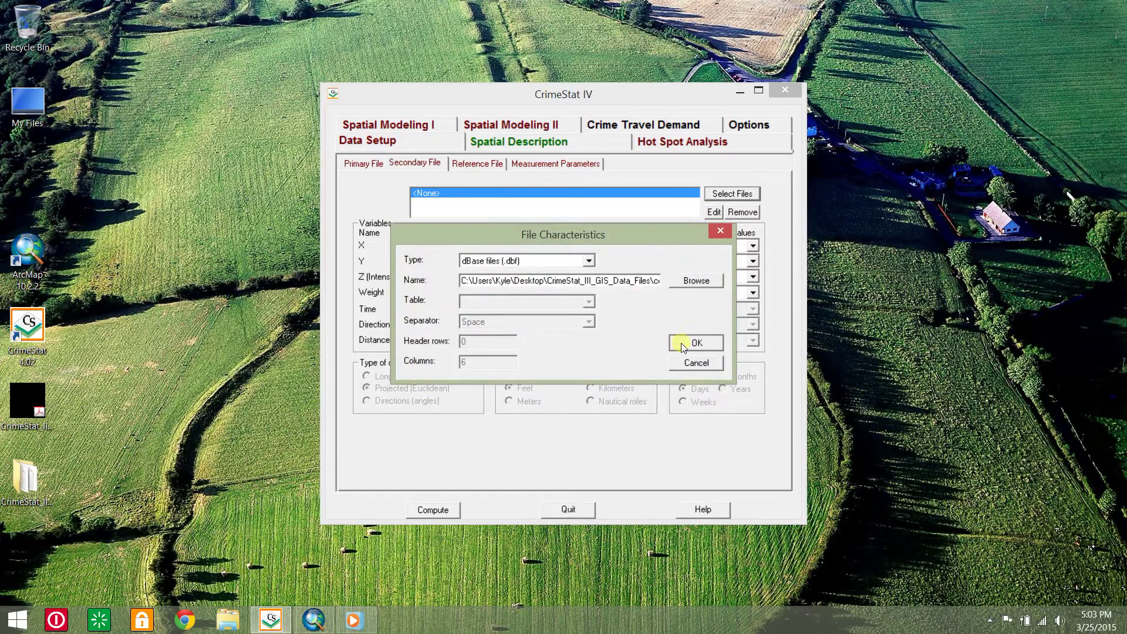
{"action": "left_click", "coordinate": [683, 343]}
Map the secondary file's columns to X, Y and HOUSEHOLDS intensity.
{"action": "left_click", "coordinate": [694, 246]}
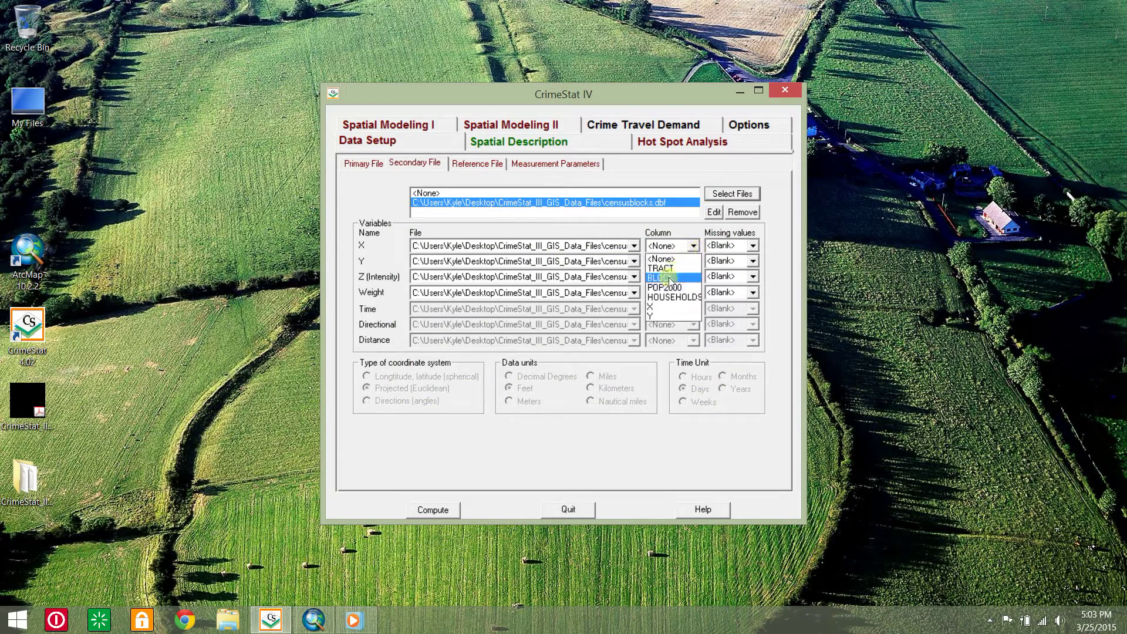
{"action": "left_click", "coordinate": [662, 306]}
{"action": "left_click", "coordinate": [693, 261]}
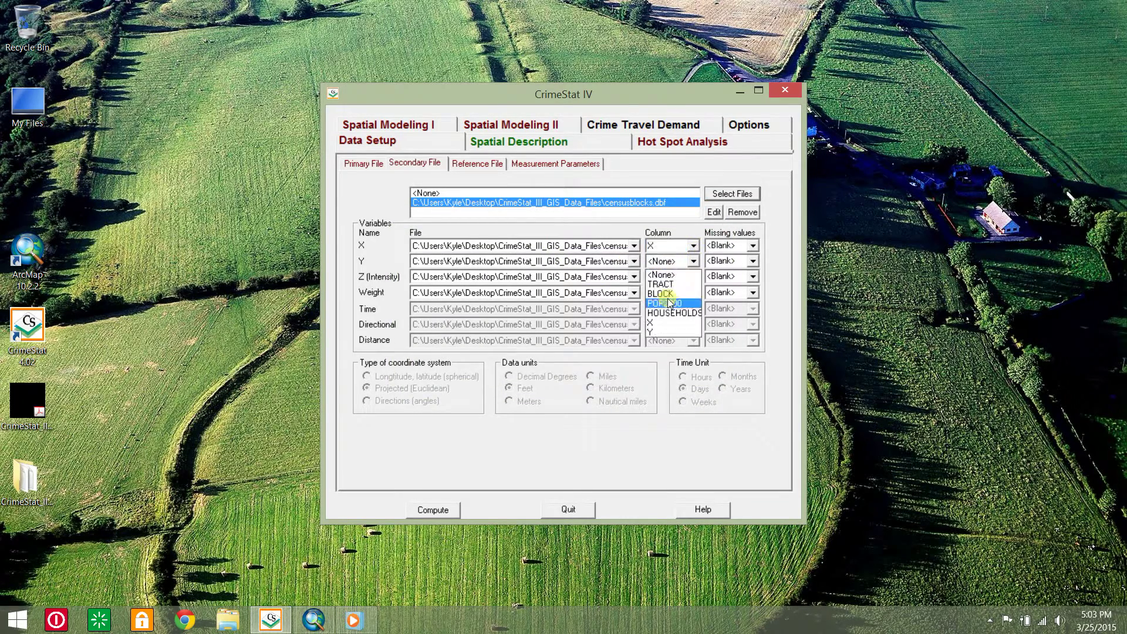
{"action": "left_click", "coordinate": [653, 331]}
{"action": "left_click", "coordinate": [694, 276]}
{"action": "left_click", "coordinate": [665, 329]}
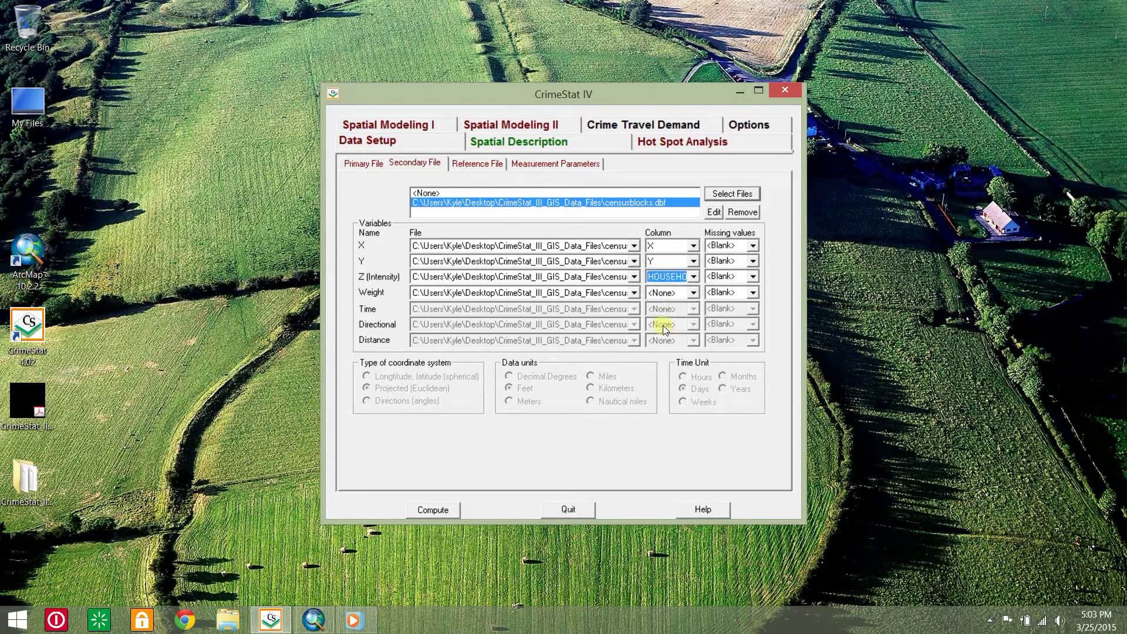
{"action": "left_click", "coordinate": [681, 141]}
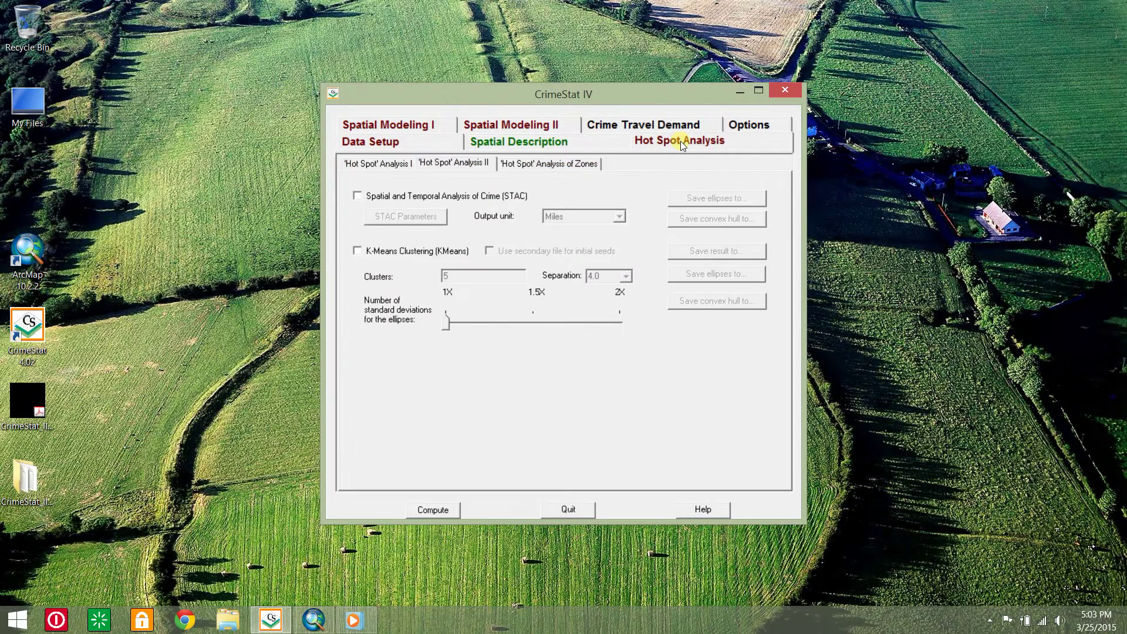
Enable risk-adjusted nearest neighbor hierarchical clustering with a minimum of 7 points per cluster.
{"action": "left_click", "coordinate": [400, 164]}
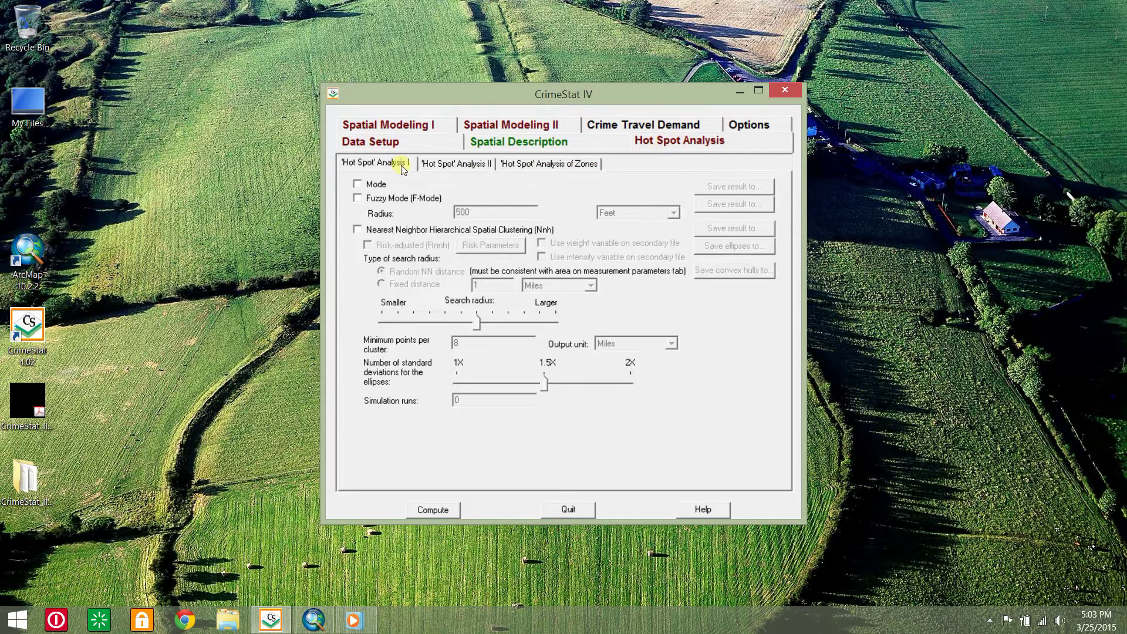
{"action": "left_click", "coordinate": [357, 231]}
{"action": "left_click", "coordinate": [367, 245]}
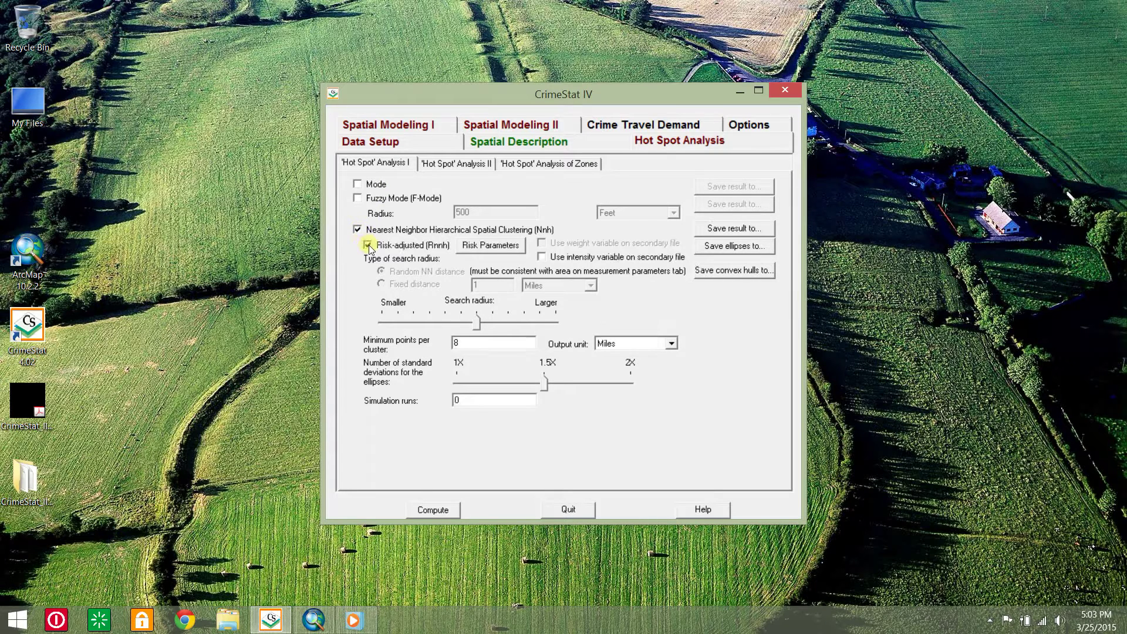
{"action": "left_click_drag", "start_coordinate": [486, 342], "coordinate": [441, 346]}
{"action": "type", "text": "7"}
Save NNH ellipses and hulls as LFA_norm shapefiles and run the clustering.
{"action": "left_click", "coordinate": [752, 246]}
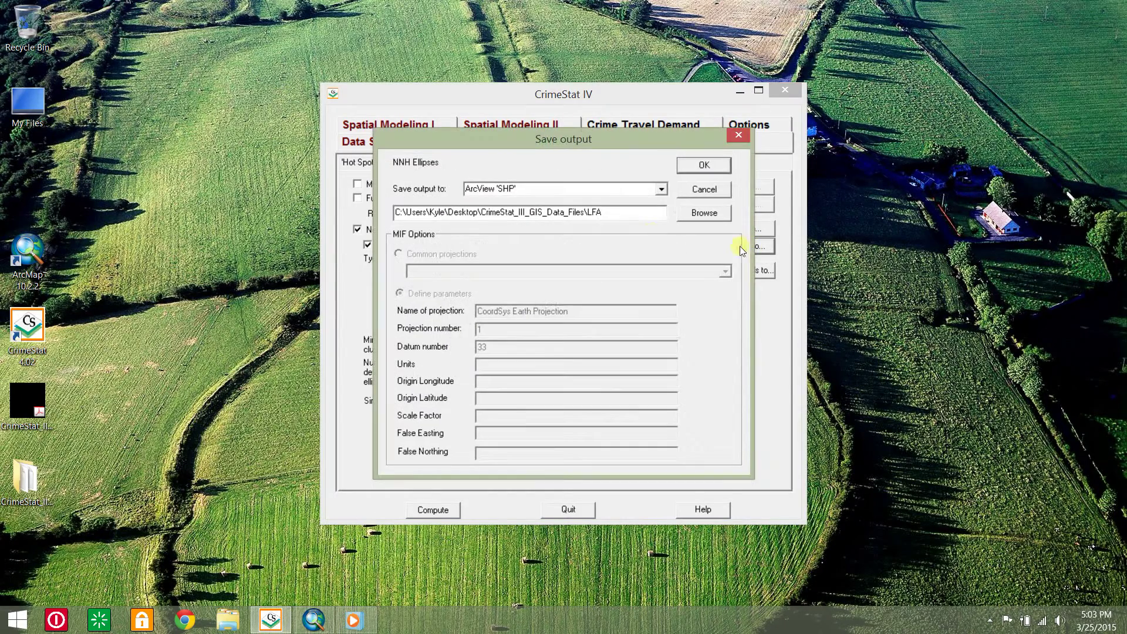
{"action": "type", "text": "_norm"}
{"action": "left_click", "coordinate": [686, 167]}
{"action": "left_click", "coordinate": [737, 271]}
{"action": "type", "text": "_norm"}
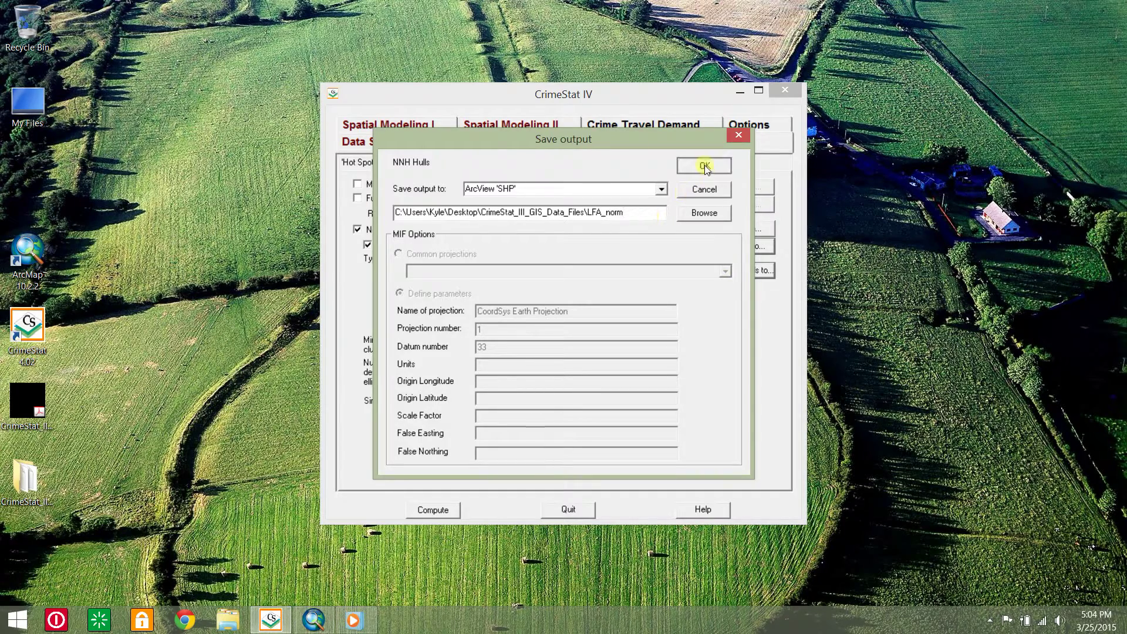
{"action": "left_click", "coordinate": [705, 167]}
{"action": "left_click", "coordinate": [445, 517]}
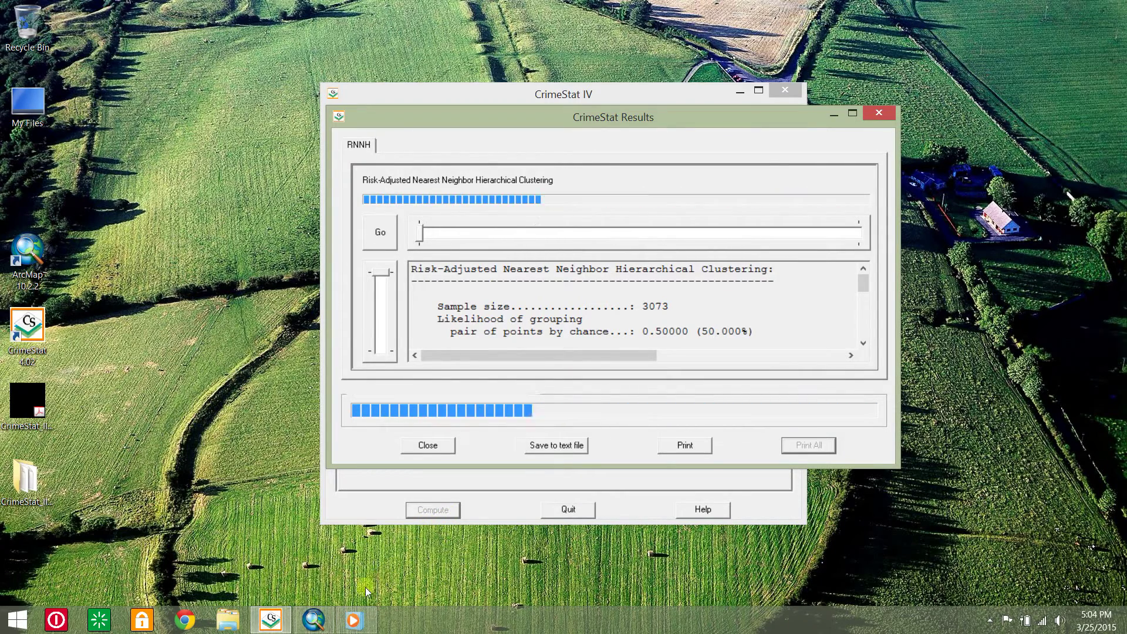
Add Normalized.lyr from the Catalog to the Lincoln map, accepting the spatial reference warning.
{"action": "mouse_move", "coordinate": [316, 630]}
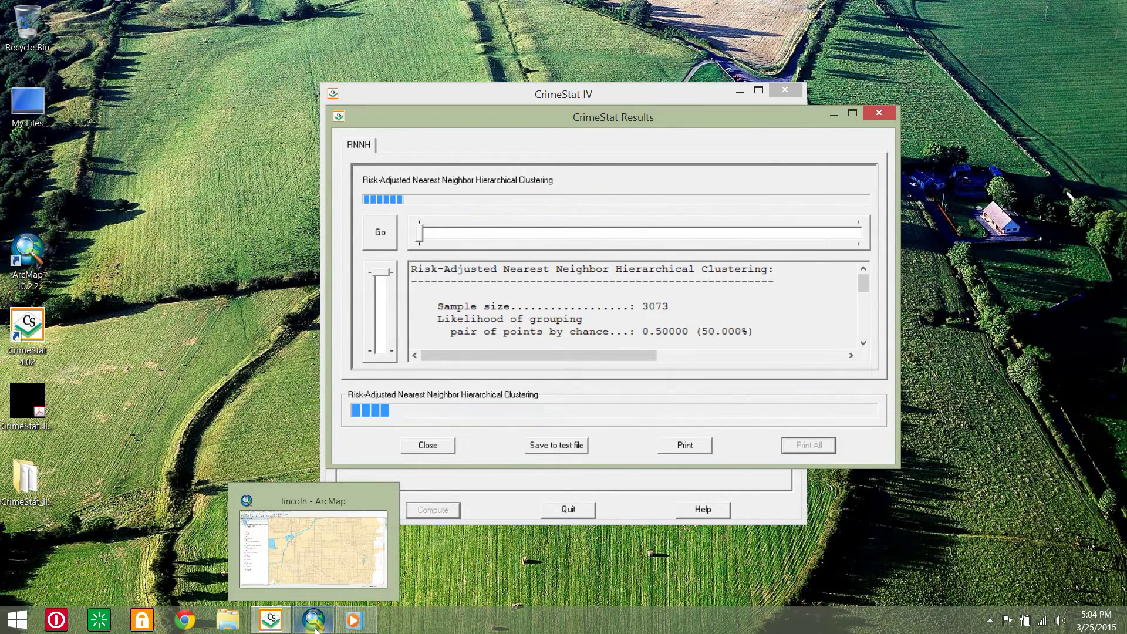
{"action": "left_click", "coordinate": [315, 630]}
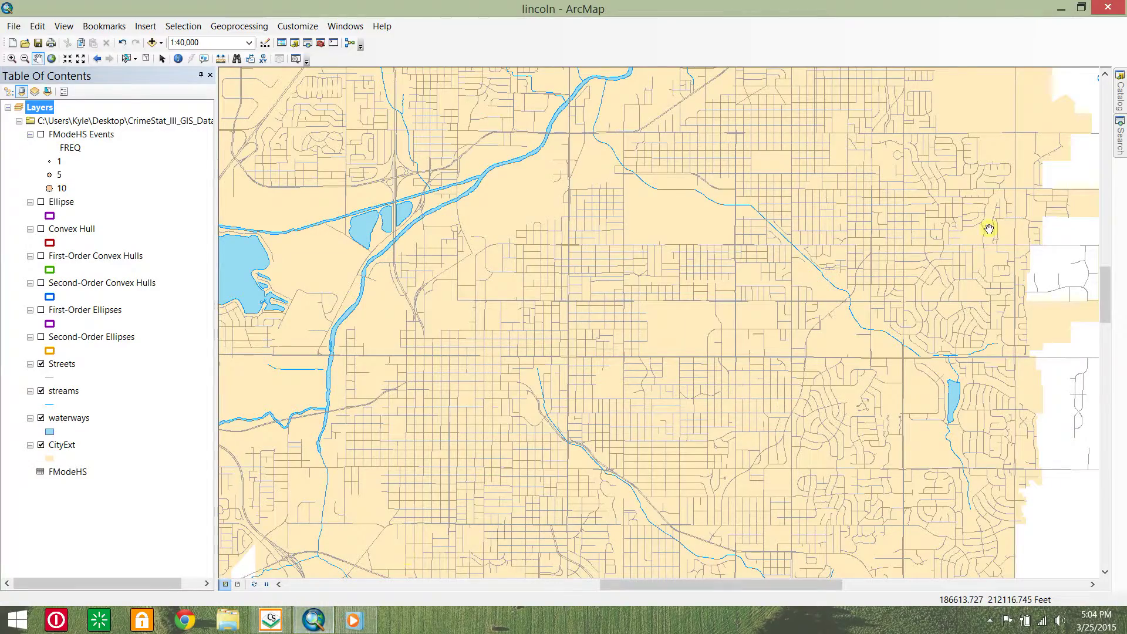
{"action": "mouse_move", "coordinate": [1121, 97]}
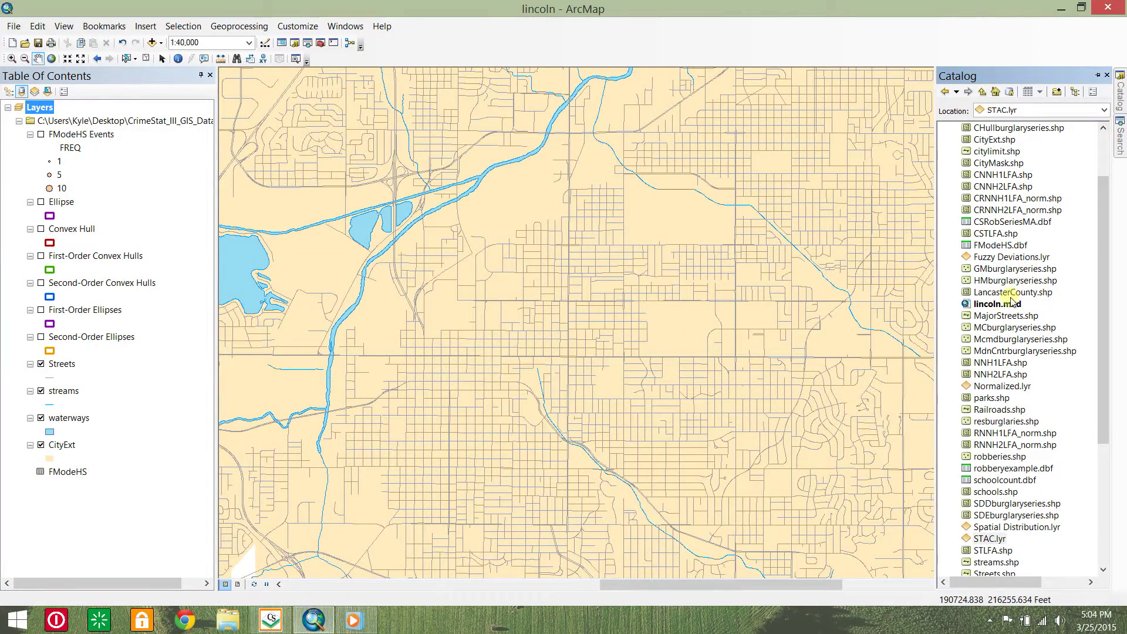
{"action": "left_click_drag", "start_coordinate": [1002, 386], "coordinate": [750, 345]}
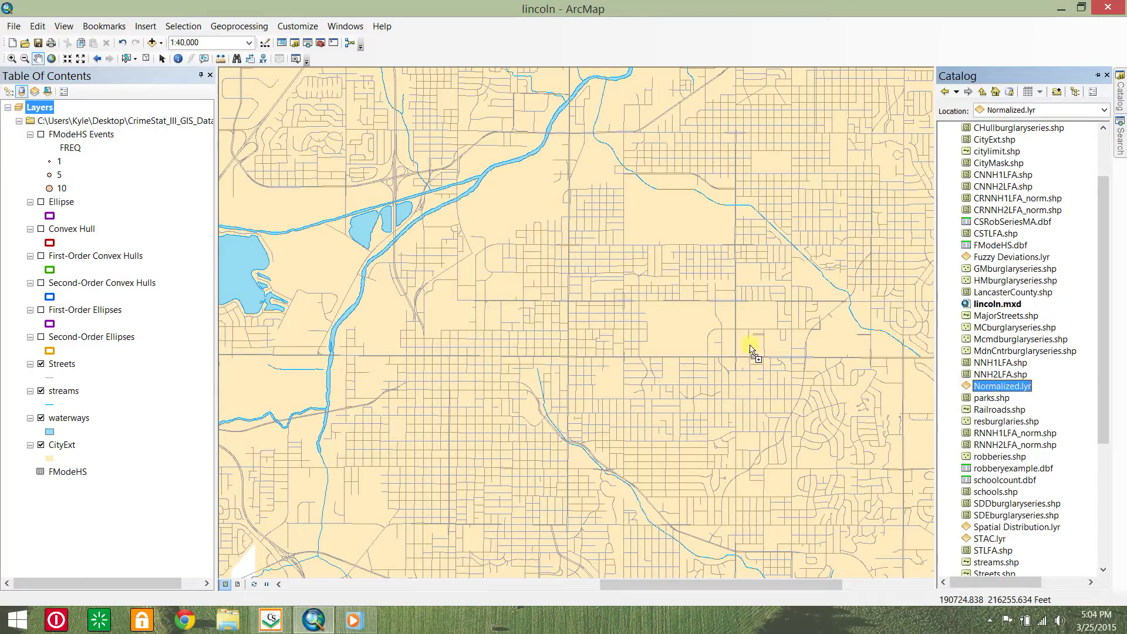
{"action": "left_click", "coordinate": [666, 372]}
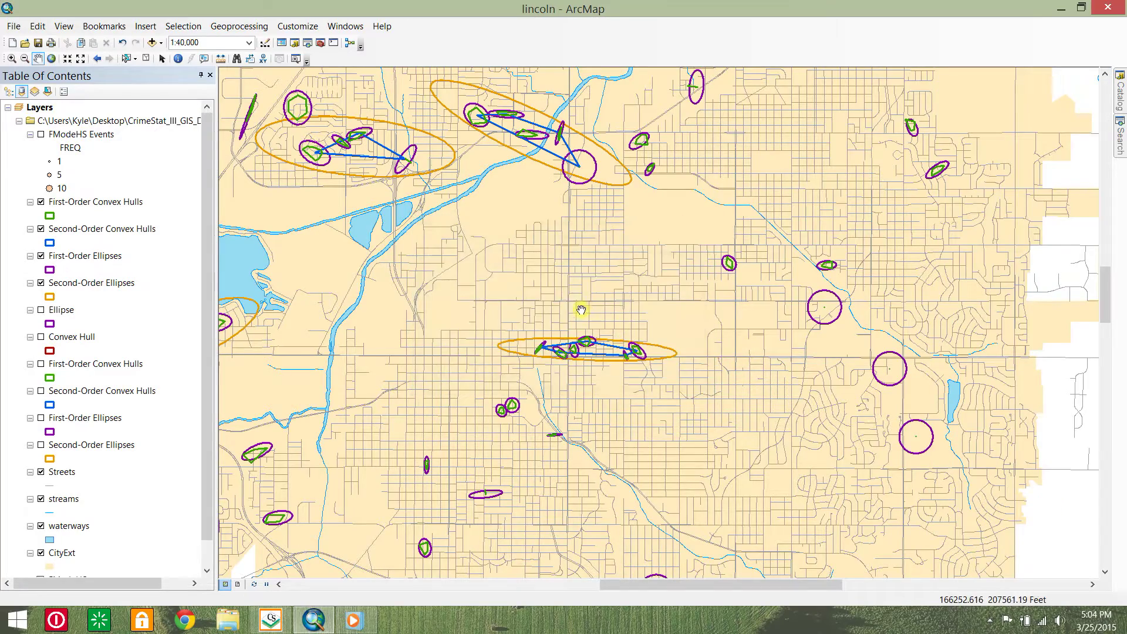
Frame the new risk-adjusted clusters in view, then minimize everything to the desktop.
{"action": "left_click_drag", "start_coordinate": [535, 276], "coordinate": [600, 340]}
{"action": "scroll", "coordinate": [532, 296], "scroll_direction": "down", "scroll_amount": 2}
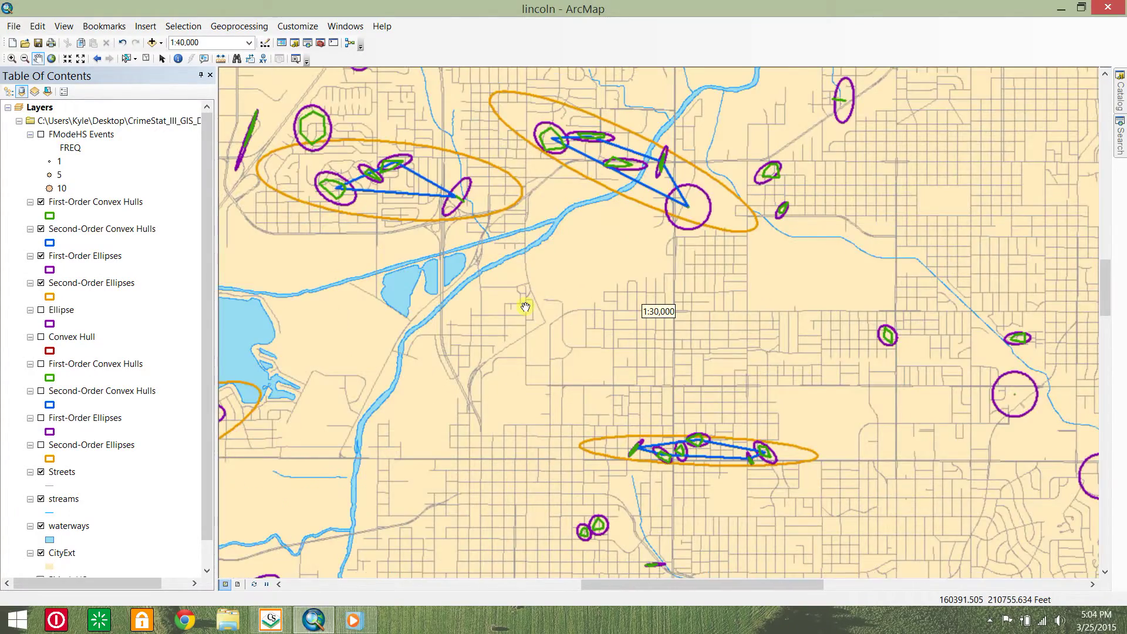
{"action": "left_click_drag", "start_coordinate": [529, 276], "coordinate": [582, 266]}
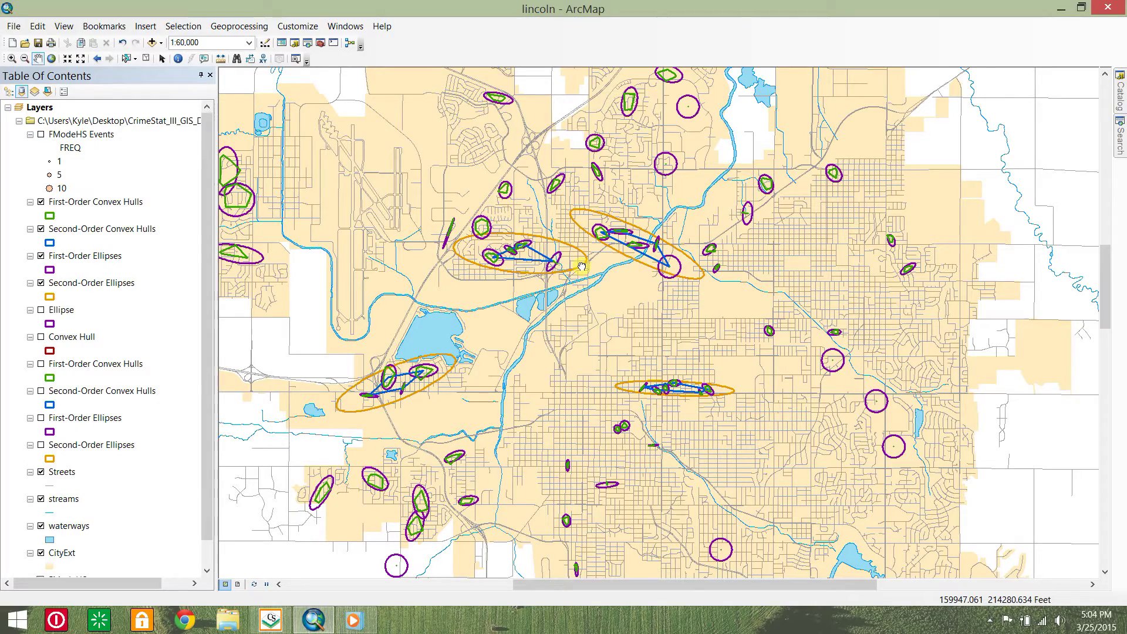
{"action": "key", "text": "super+d"}
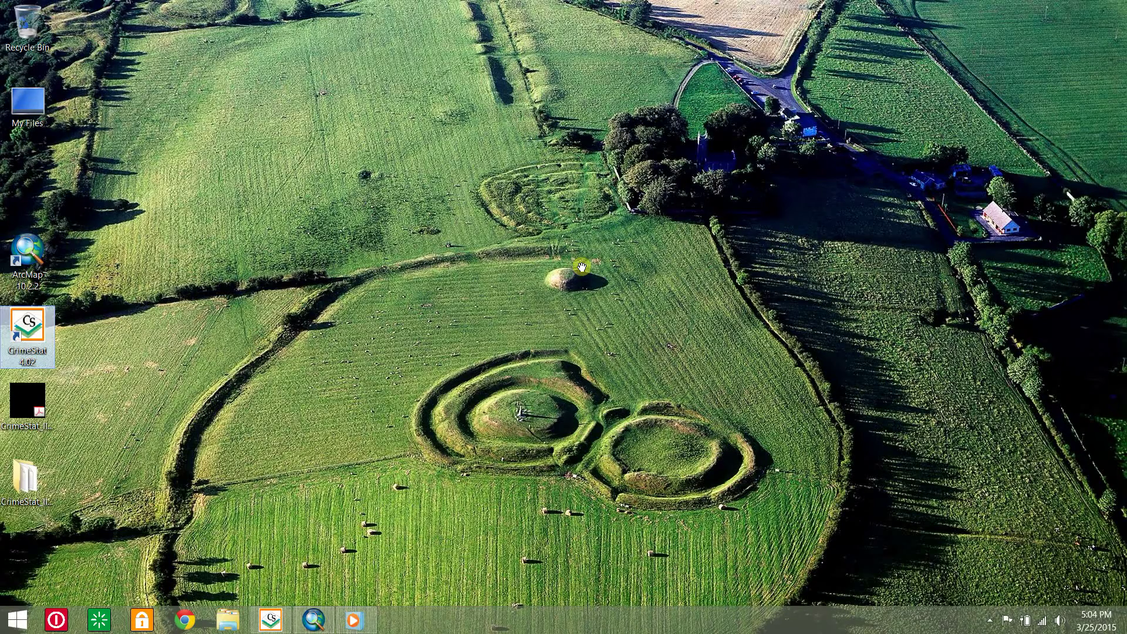